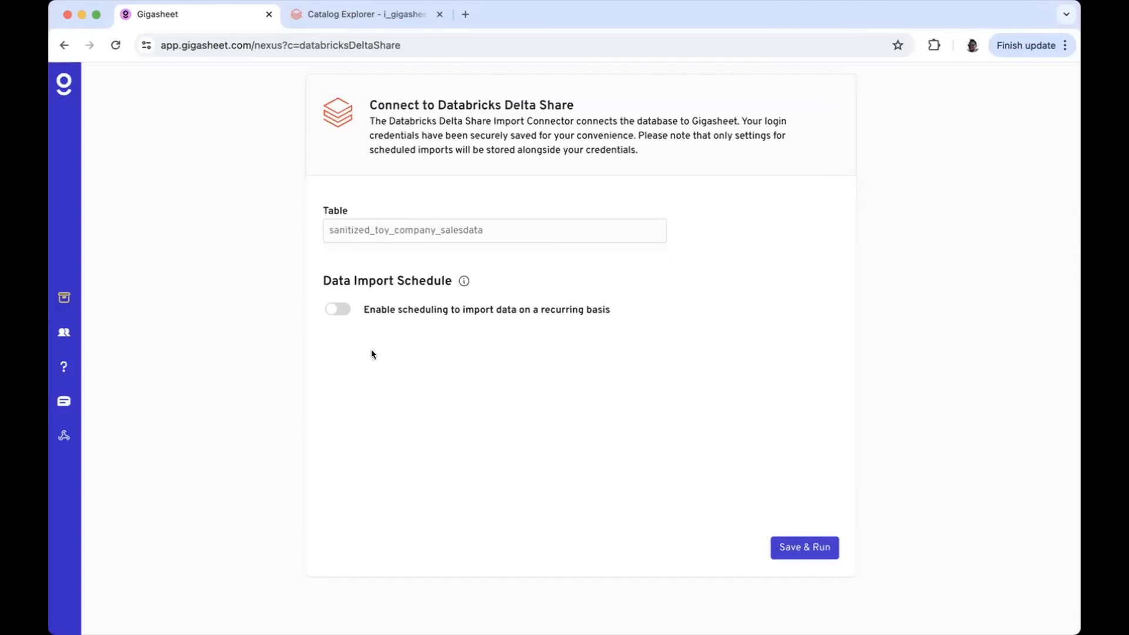
# Save and run the sales table import, then acknowledge the Import in Progress notice
pyautogui.click(803, 546)
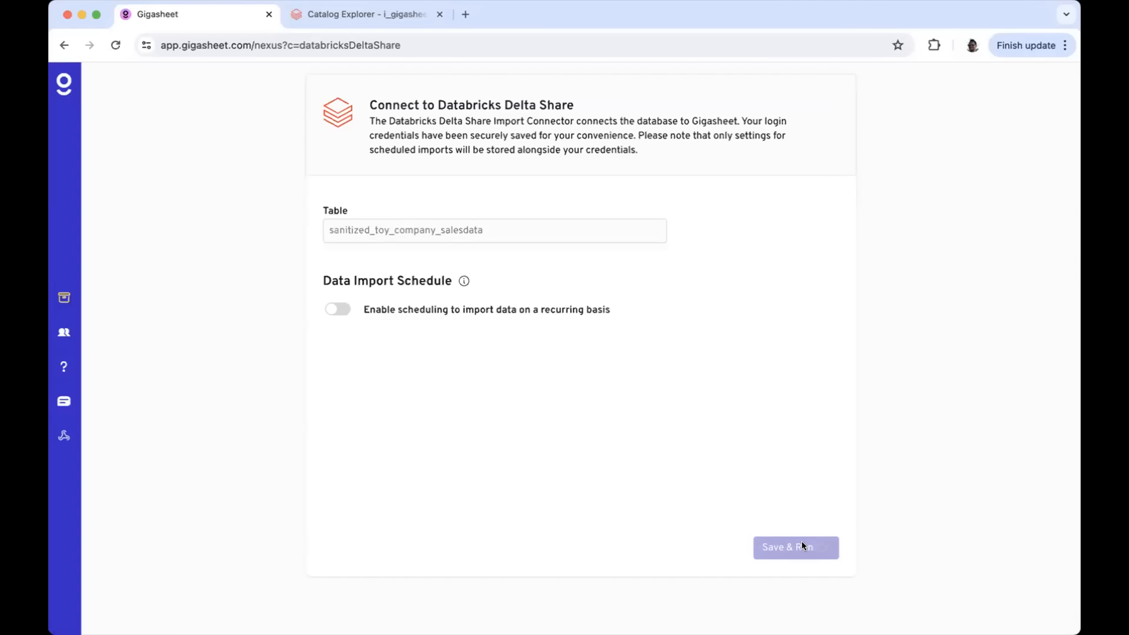
pyautogui.click(803, 546)
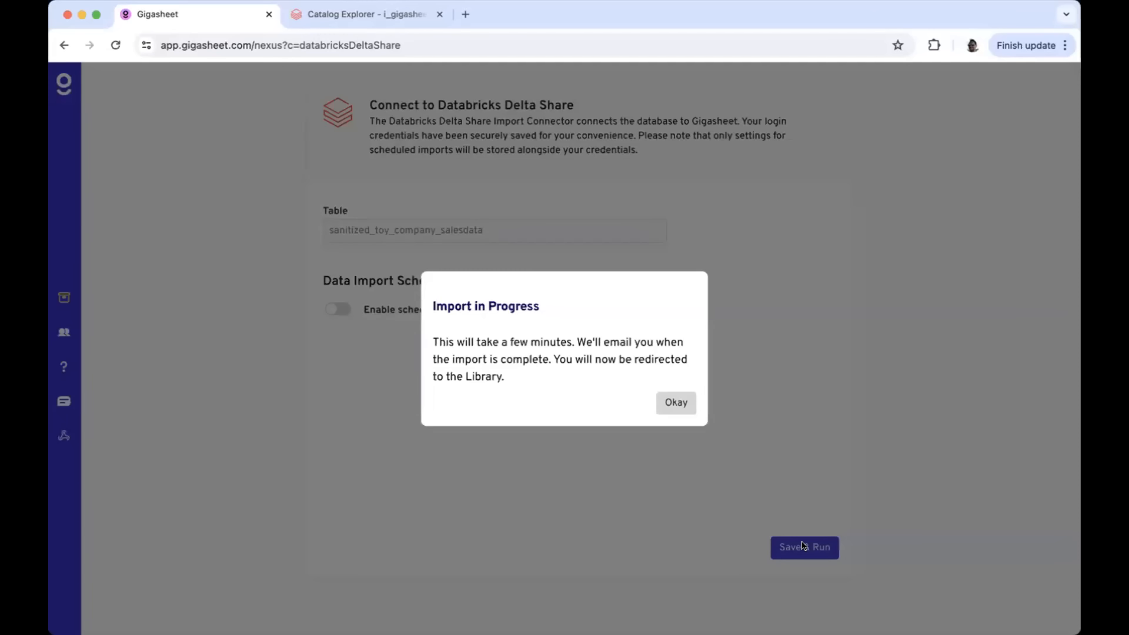
pyautogui.click(672, 401)
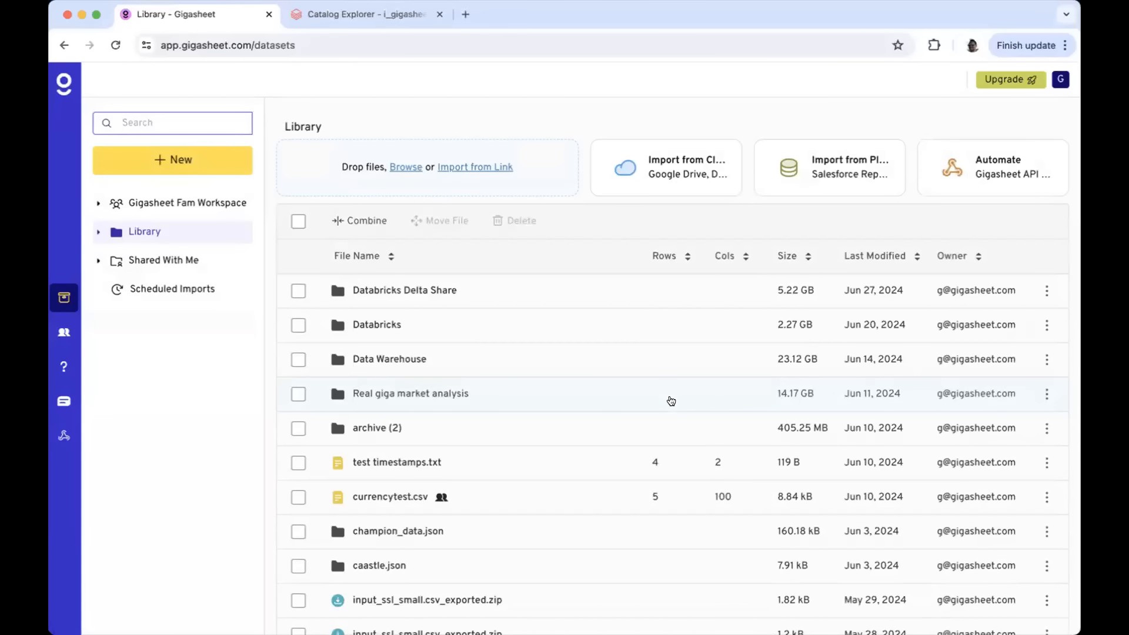
# Open the imported sanitized_toy_company_salesdata sheet, then switch to the Databricks Catalog Explorer tab
pyautogui.click(435, 290)
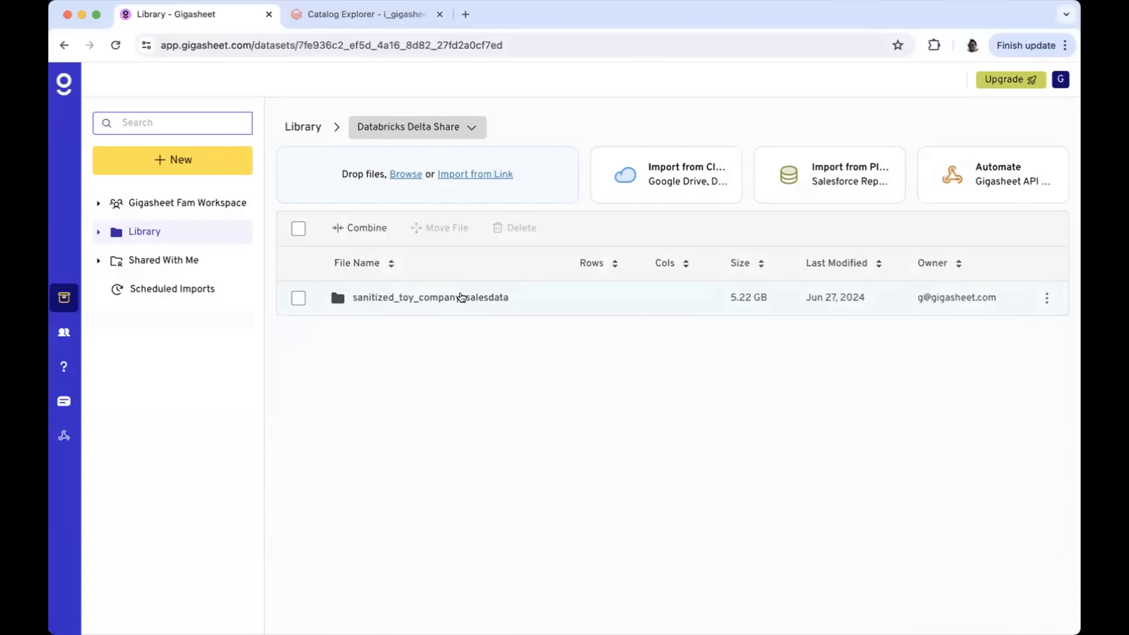
pyautogui.click(461, 297)
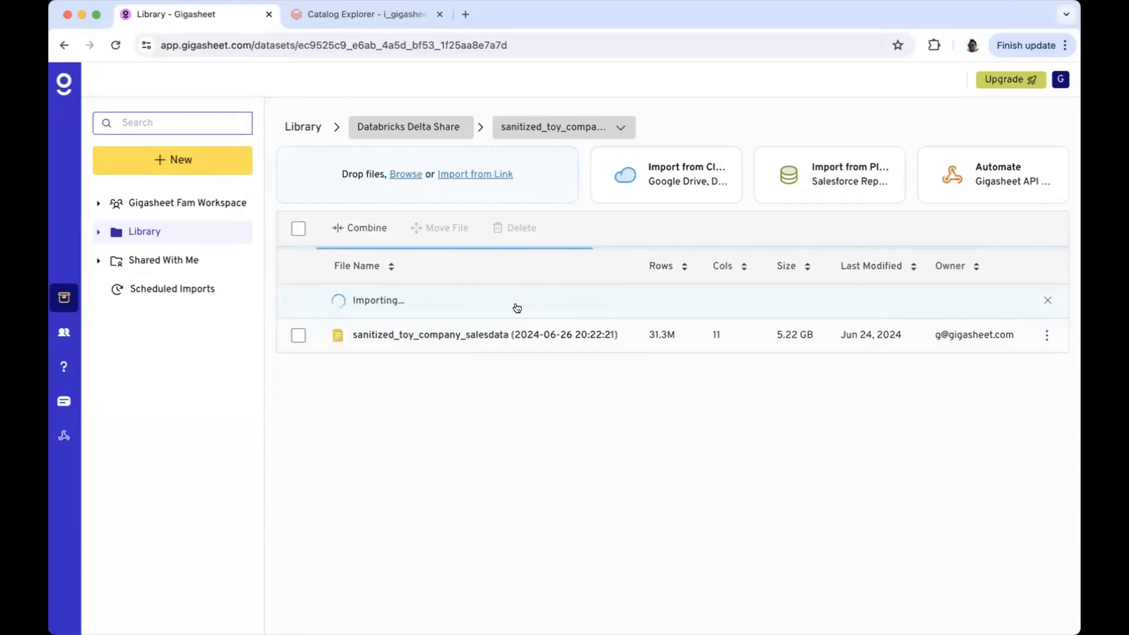
pyautogui.click(524, 335)
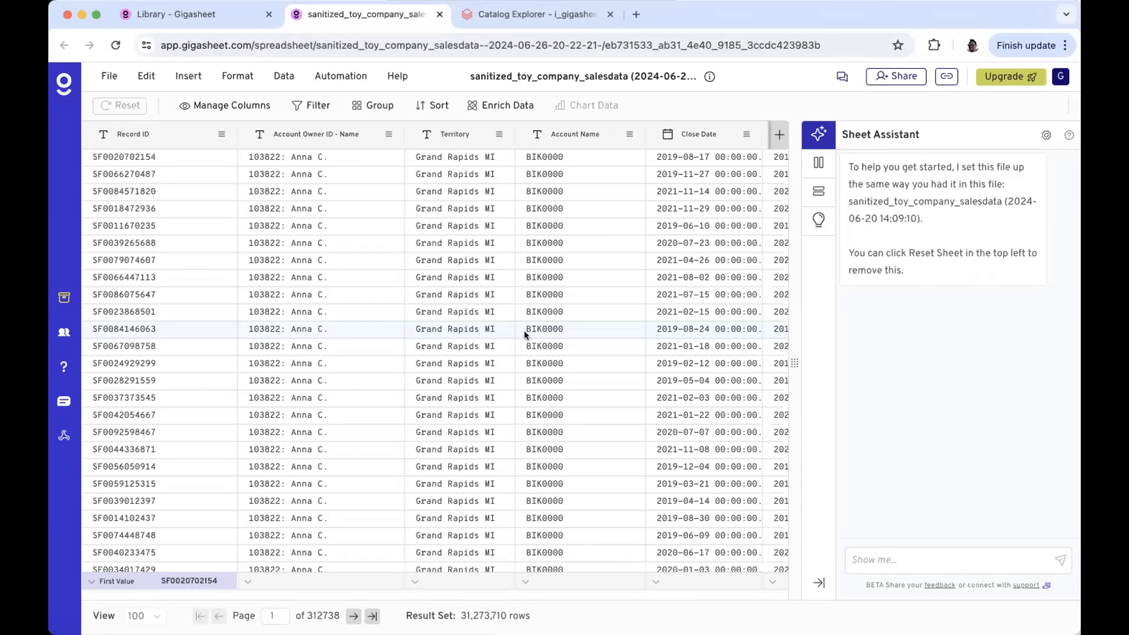
pyautogui.hotkey('ctrl', 'Tab')
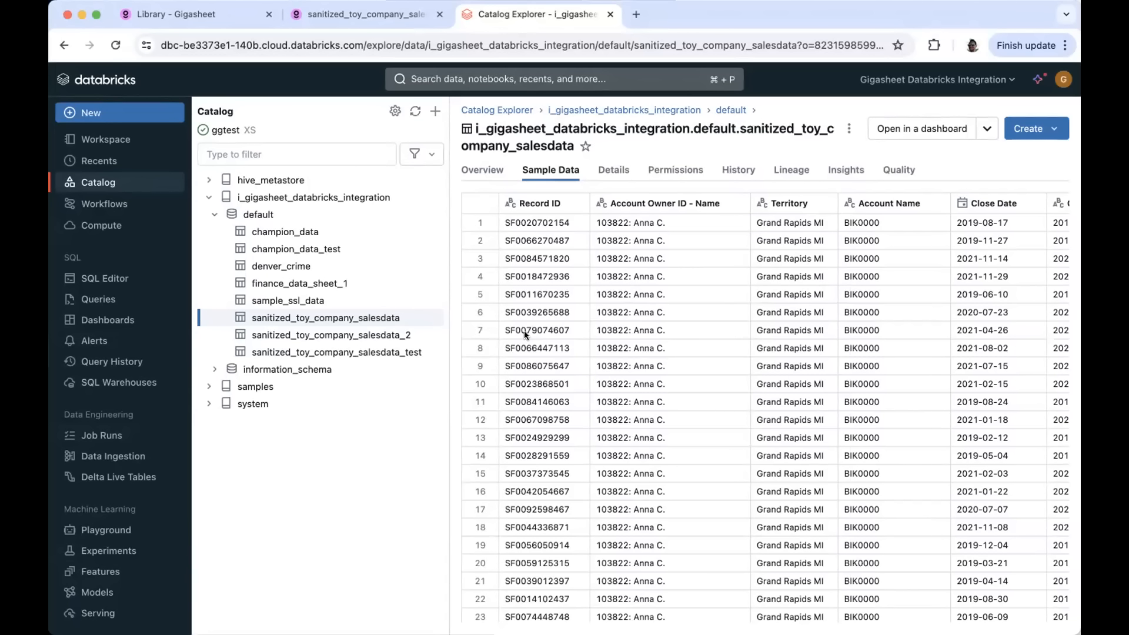
pyautogui.moveTo(556, 235); pyautogui.dragTo(687, 402)
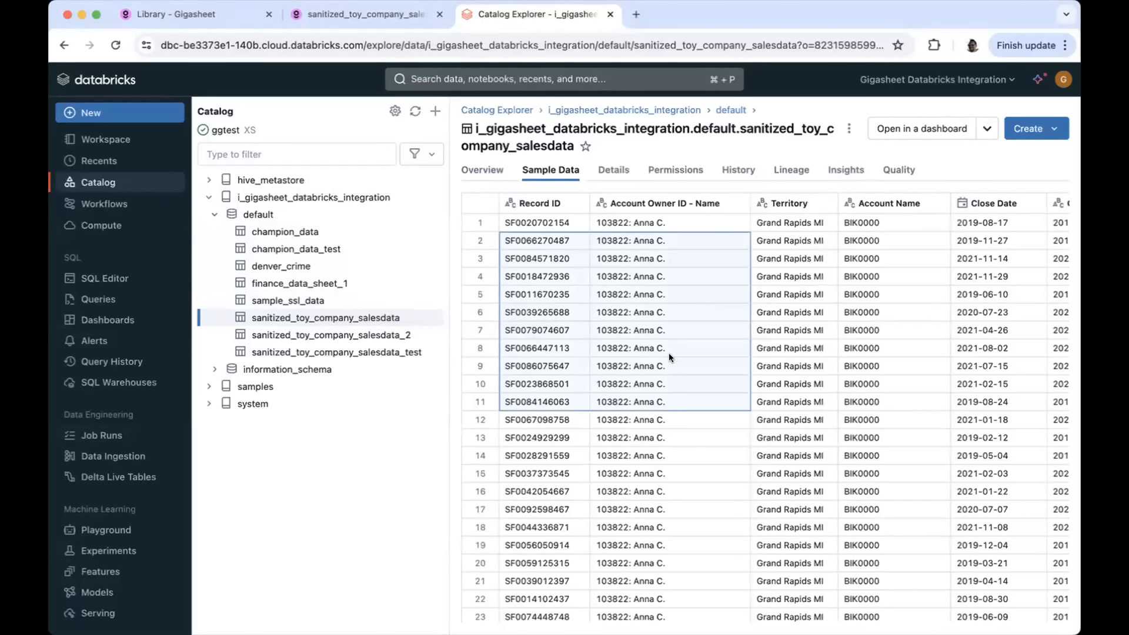
pyautogui.scroll(-12, 669, 353)
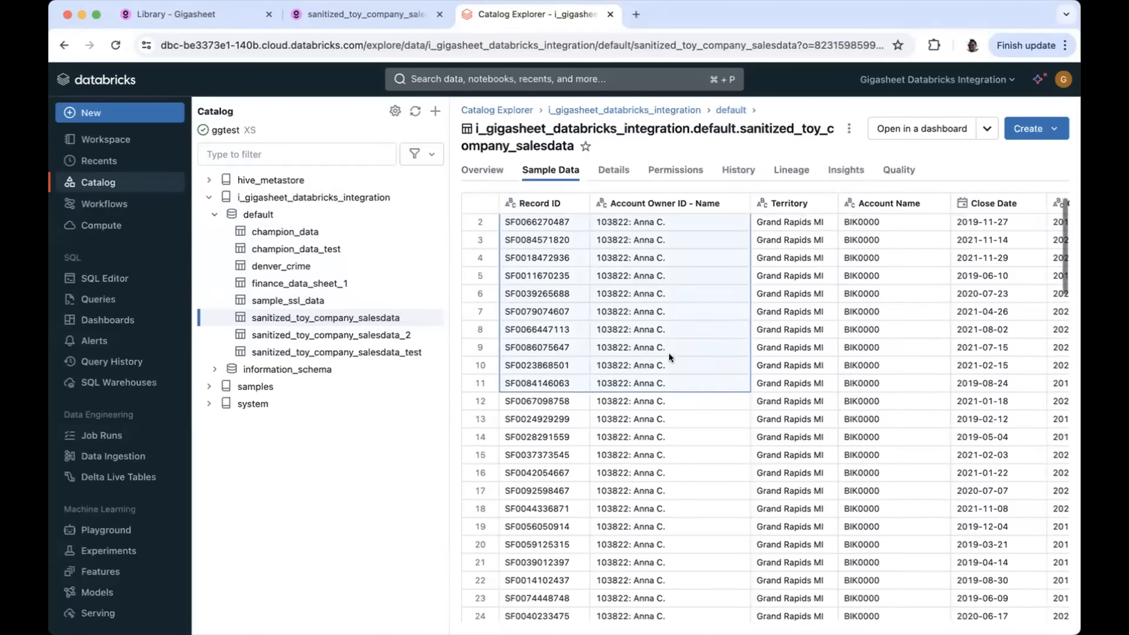
pyautogui.scroll(-20, 669, 357)
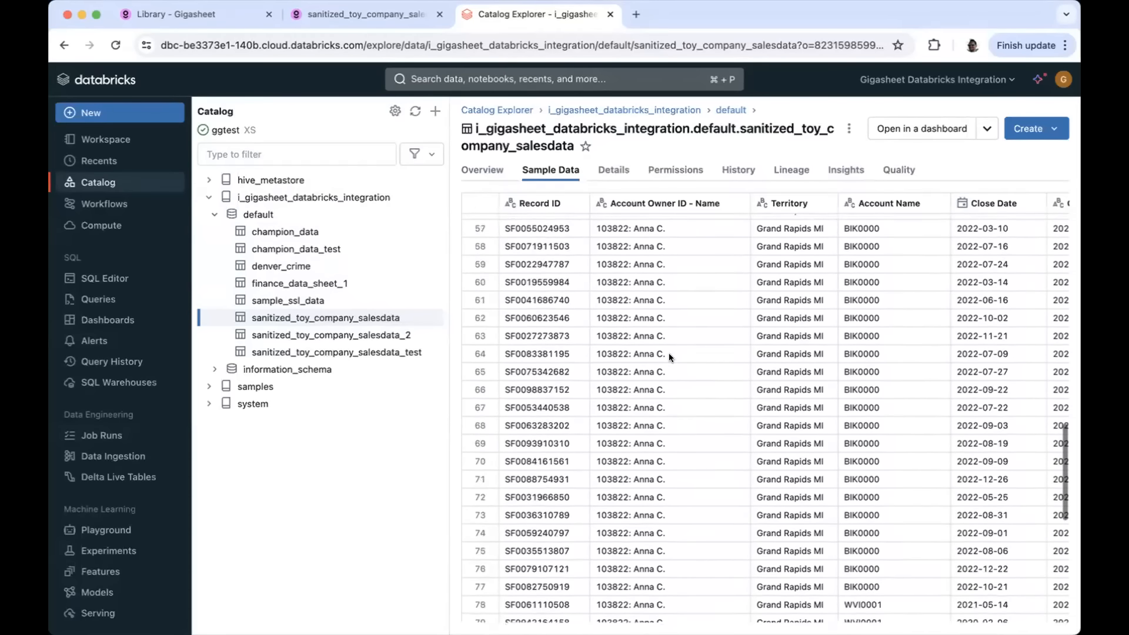
pyautogui.scroll(20, 669, 358)
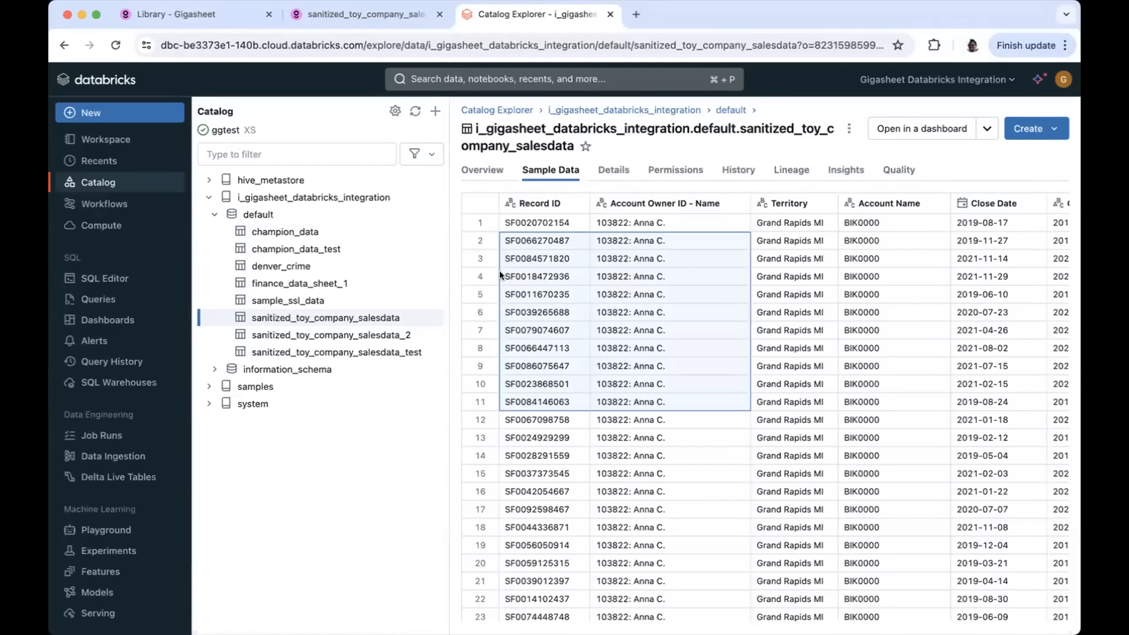
# Check delta-share-1's recipients and its five shared tables, then return to the Gigasheet sheet
pyautogui.click(117, 182)
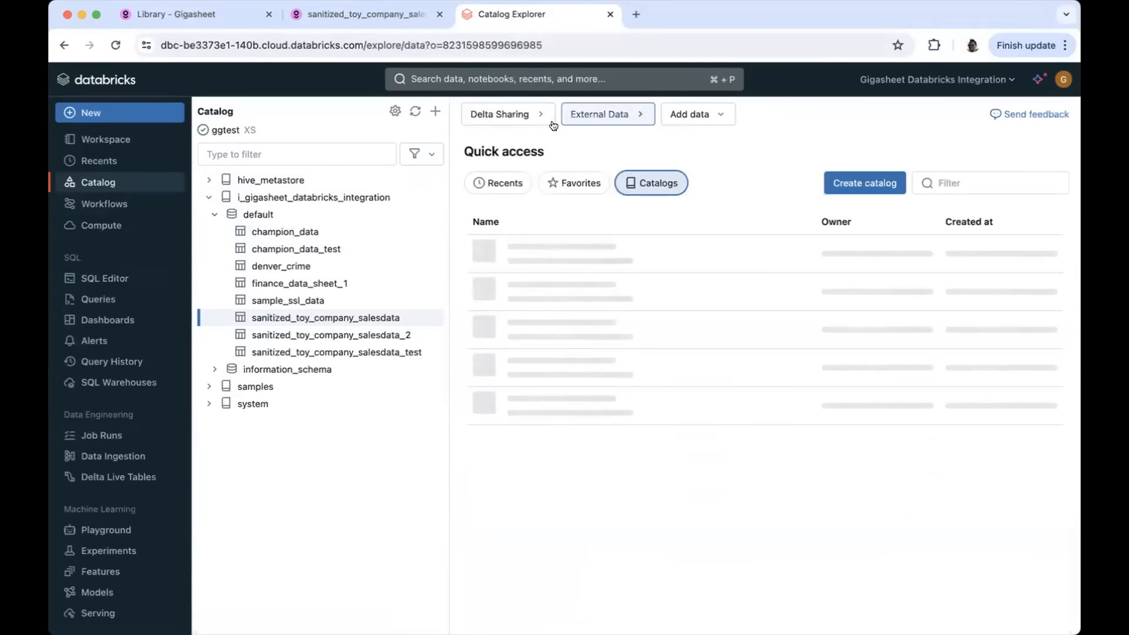
pyautogui.click(513, 117)
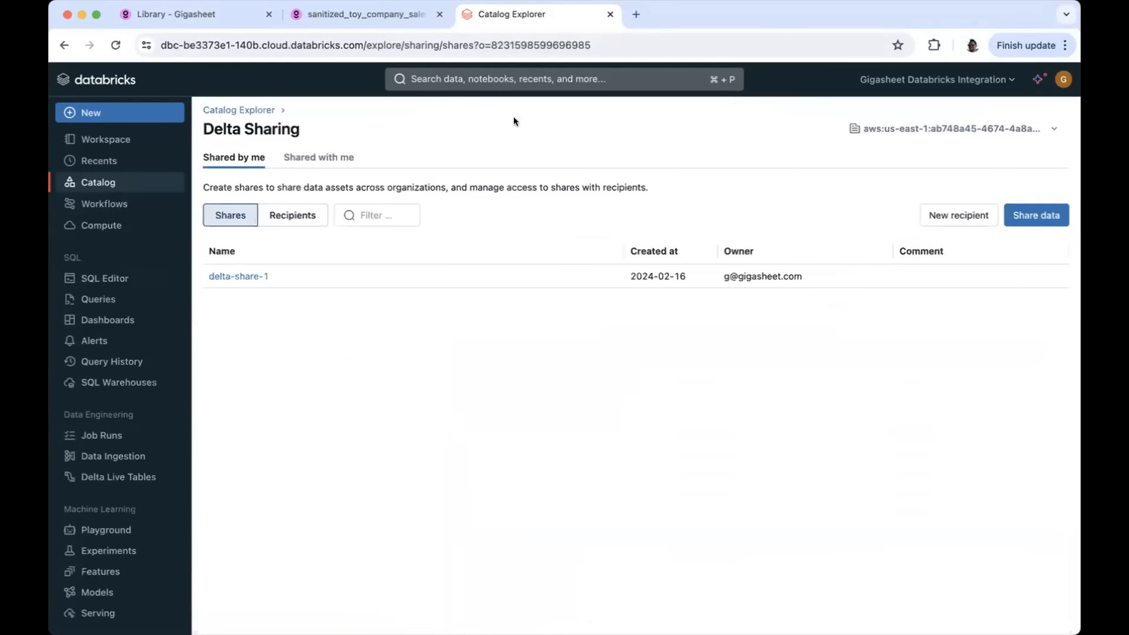
pyautogui.click(246, 277)
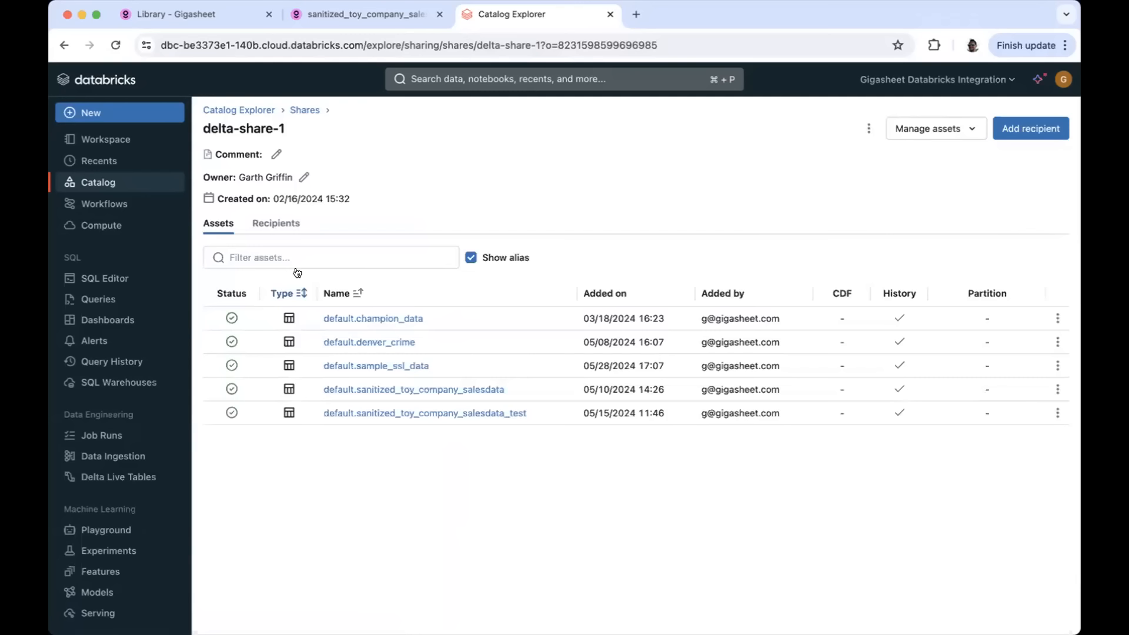
pyautogui.click(271, 226)
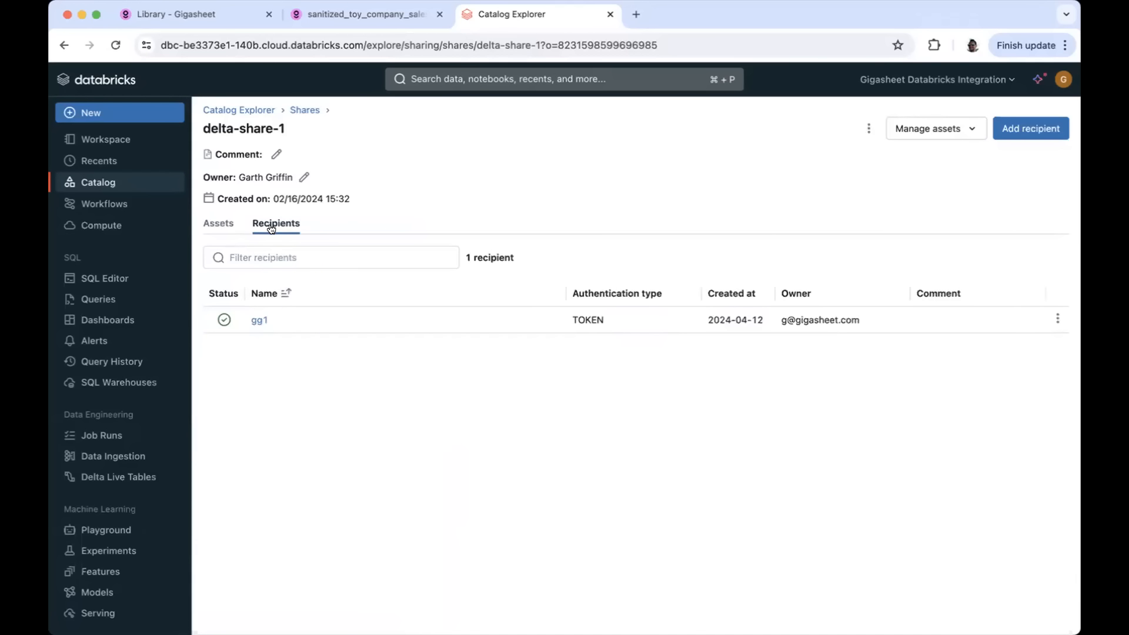
pyautogui.click(223, 227)
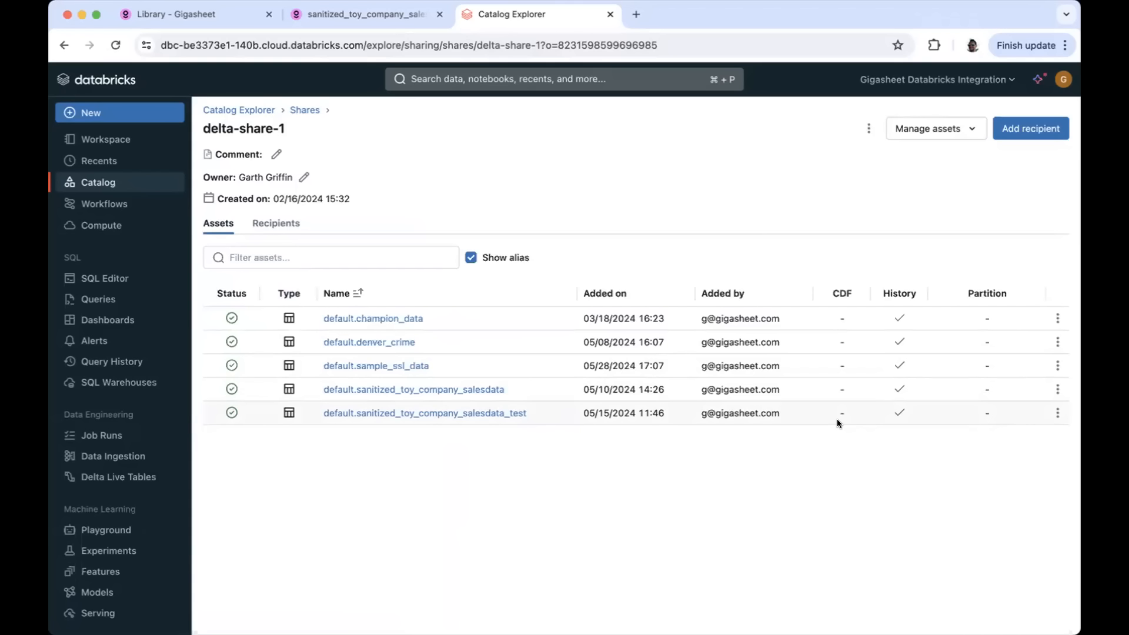
pyautogui.hotkey('ctrl', 'shift', 'Tab')
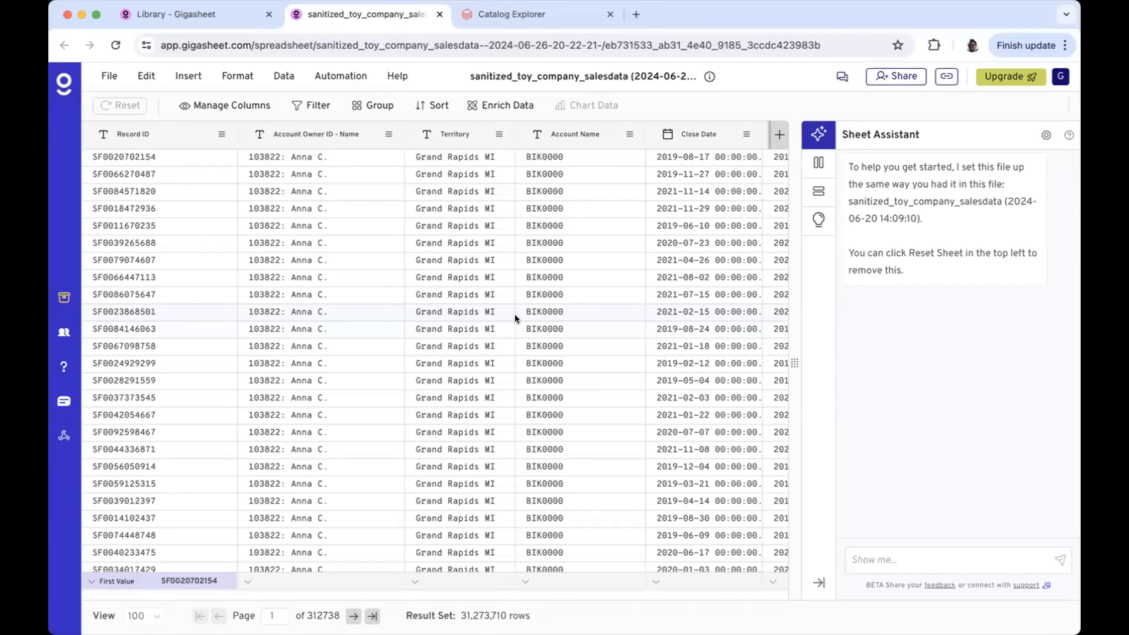
# Filter the Purchaser column to Big Box only
pyautogui.hscroll(6, 514, 318)
pyautogui.hscroll(5, 515, 318)
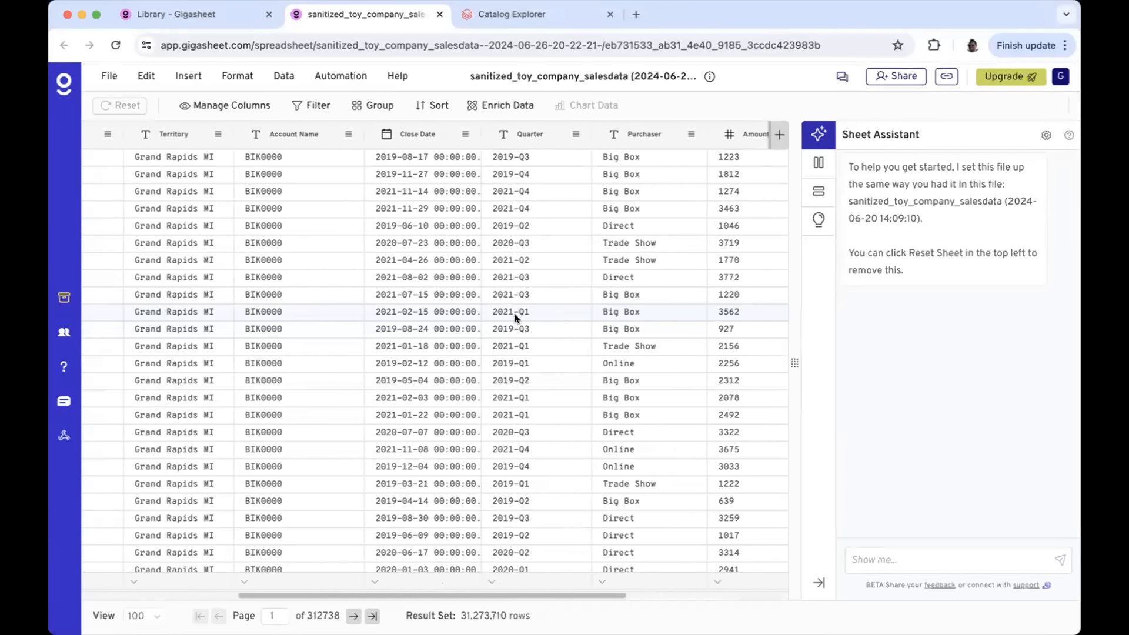
pyautogui.moveTo(535, 176); pyautogui.dragTo(521, 480)
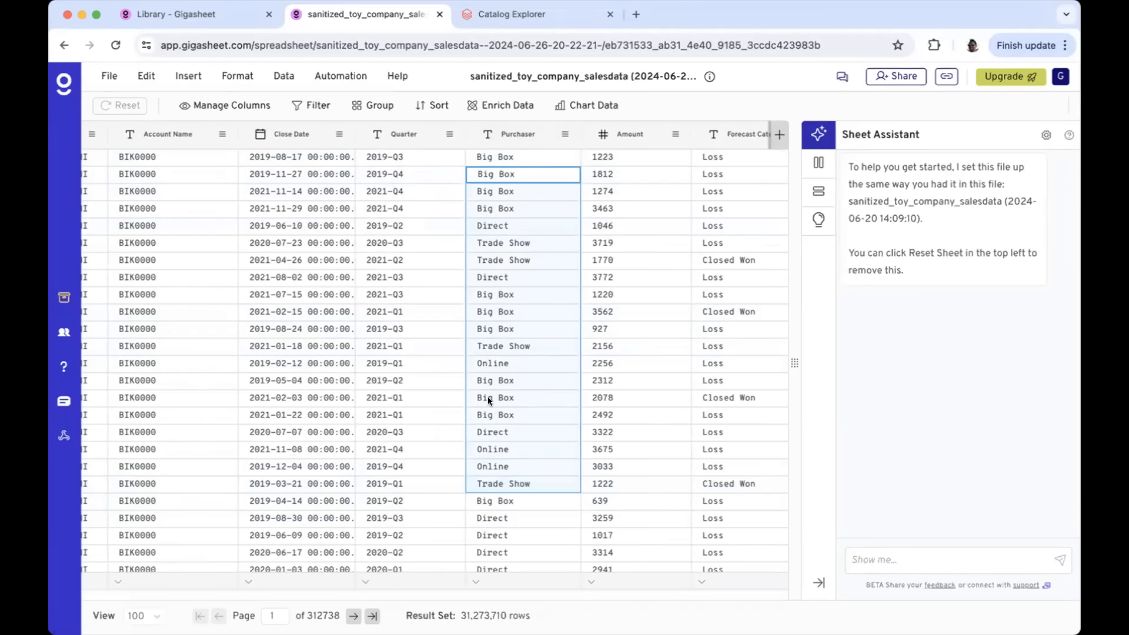
pyautogui.moveTo(460, 615); pyautogui.dragTo(519, 608)
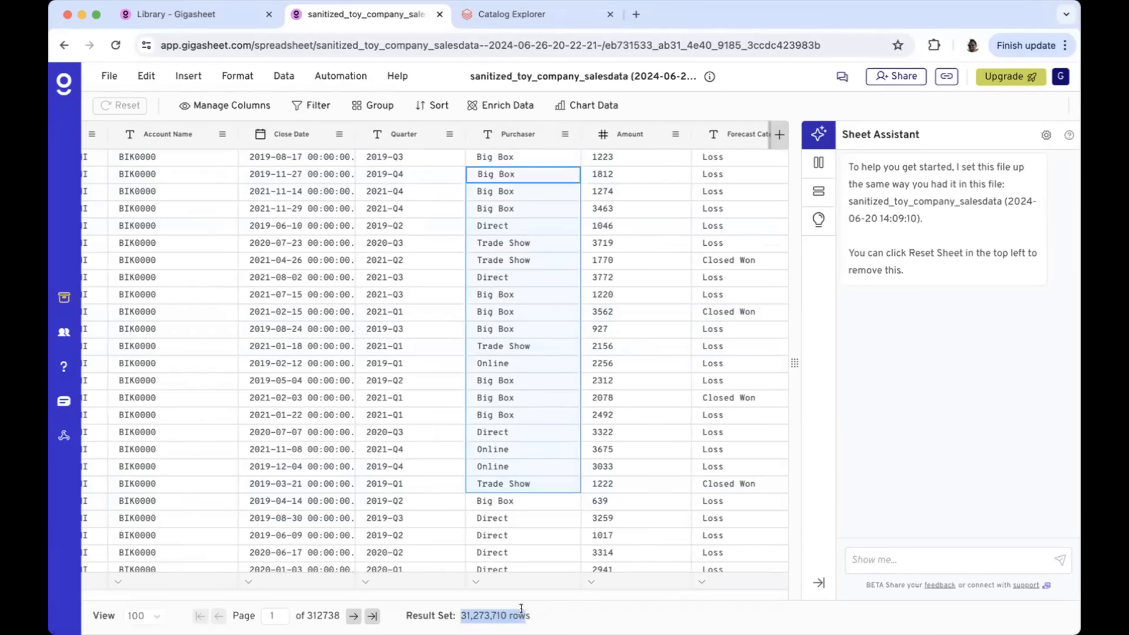
pyautogui.click(531, 137)
pyautogui.click(587, 459)
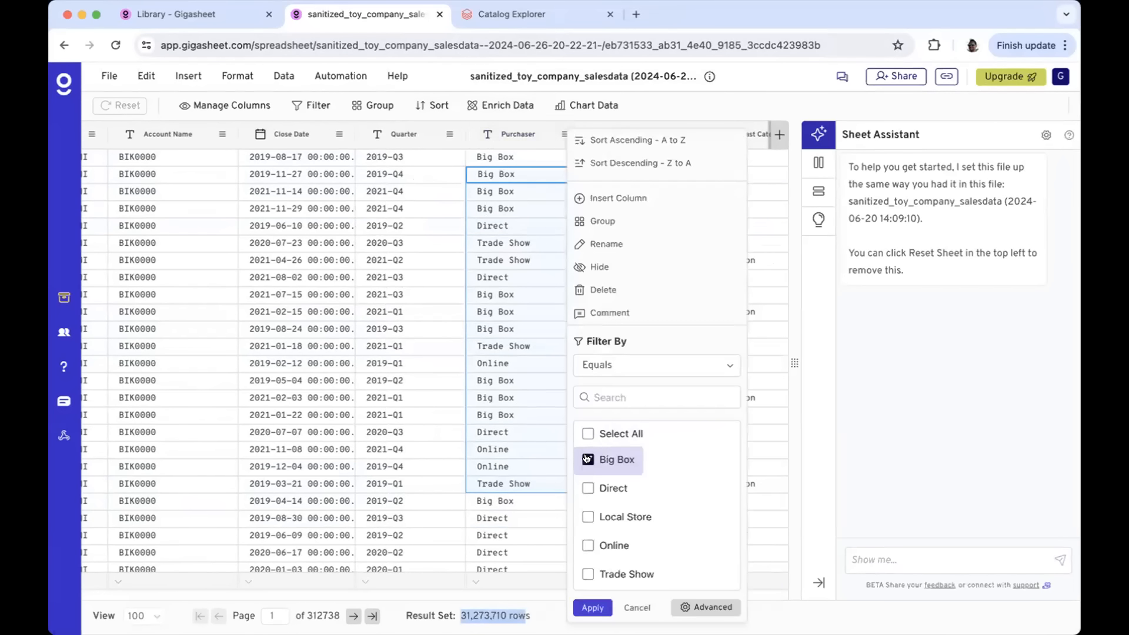
pyautogui.click(593, 607)
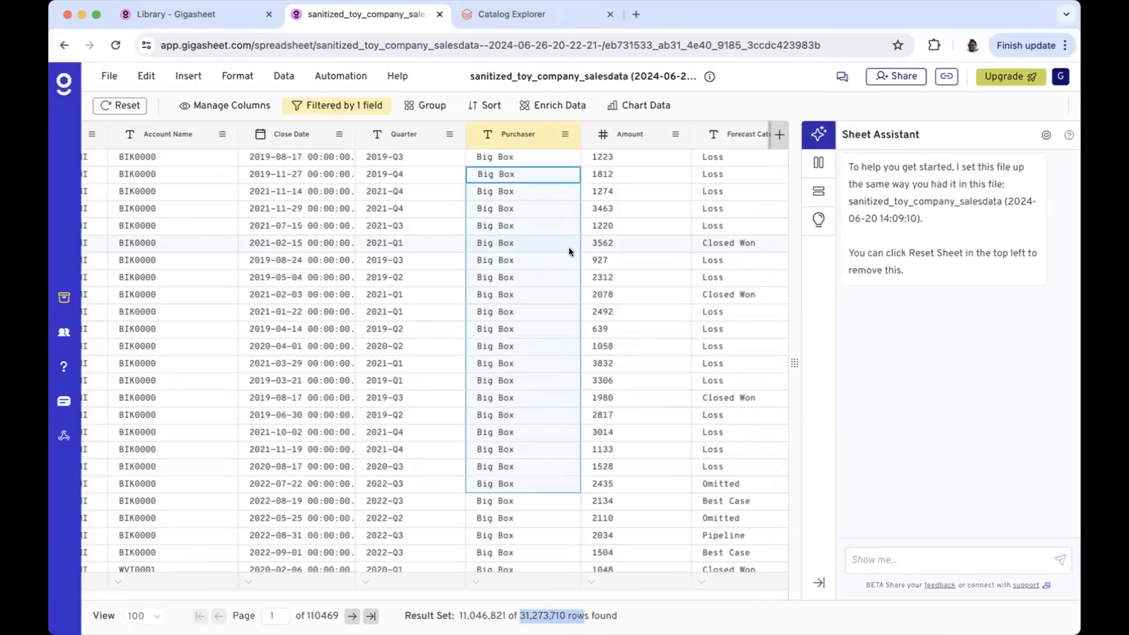
# Filter Forecast Category to Closed Won and bring up the full filter conditions
pyautogui.hscroll(3, 569, 252)
pyautogui.moveTo(716, 162); pyautogui.dragTo(711, 456)
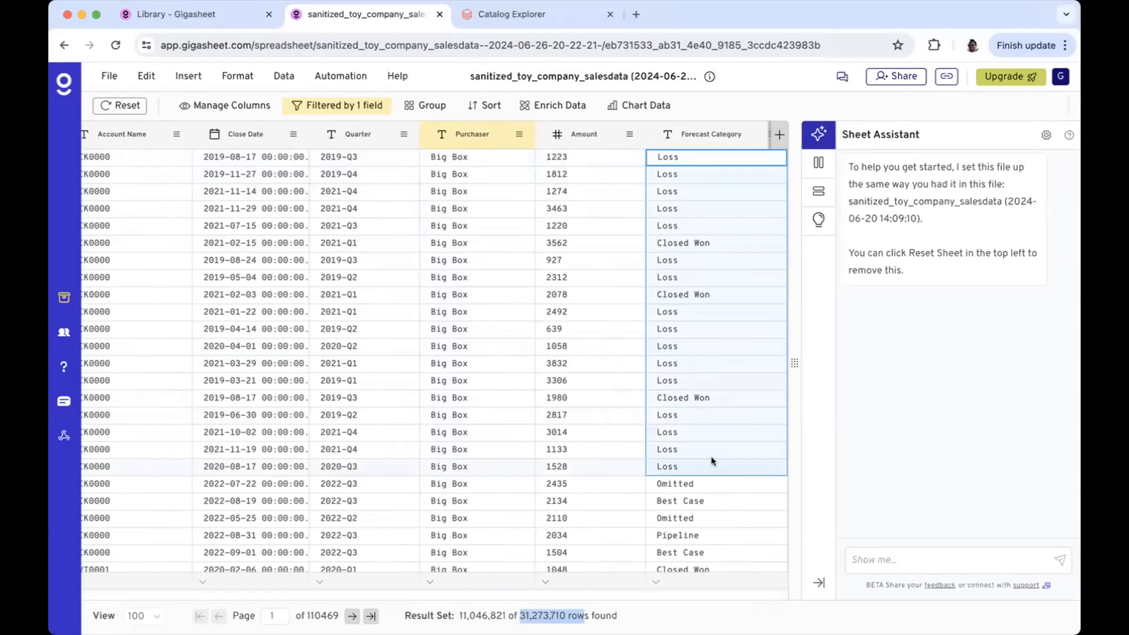
pyautogui.hscroll(3, 711, 456)
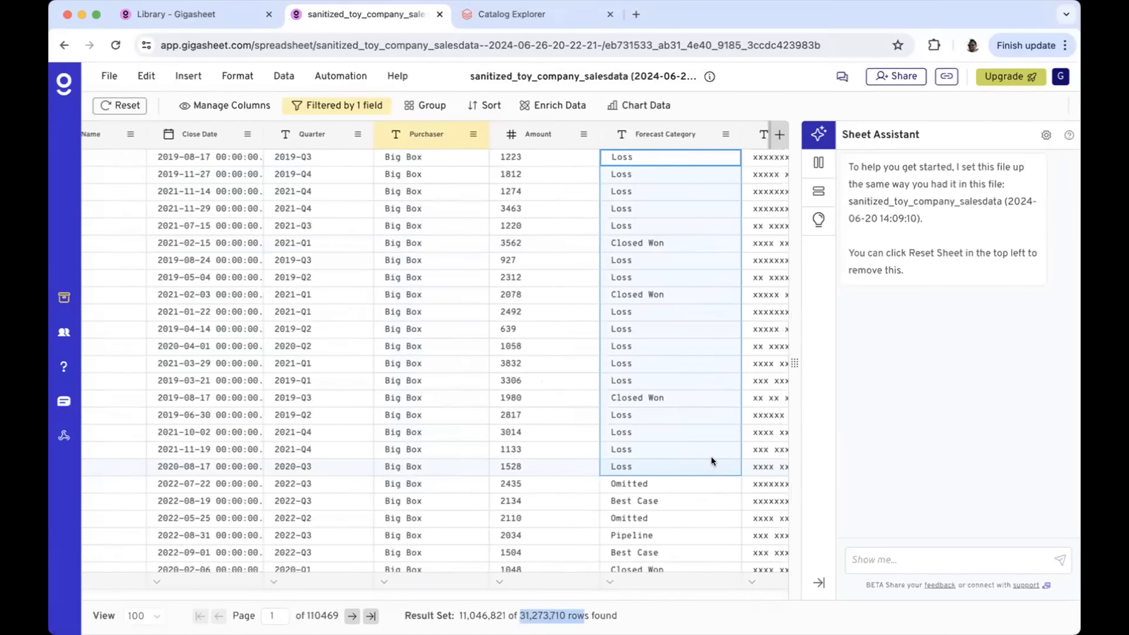
pyautogui.click(678, 139)
pyautogui.click(748, 488)
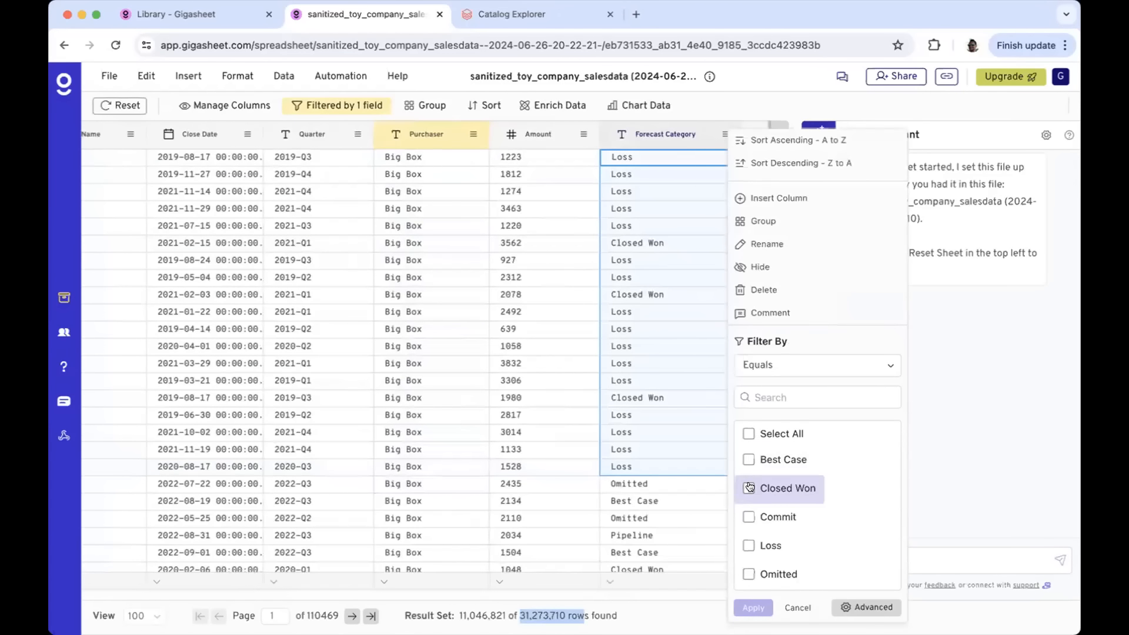
pyautogui.click(752, 607)
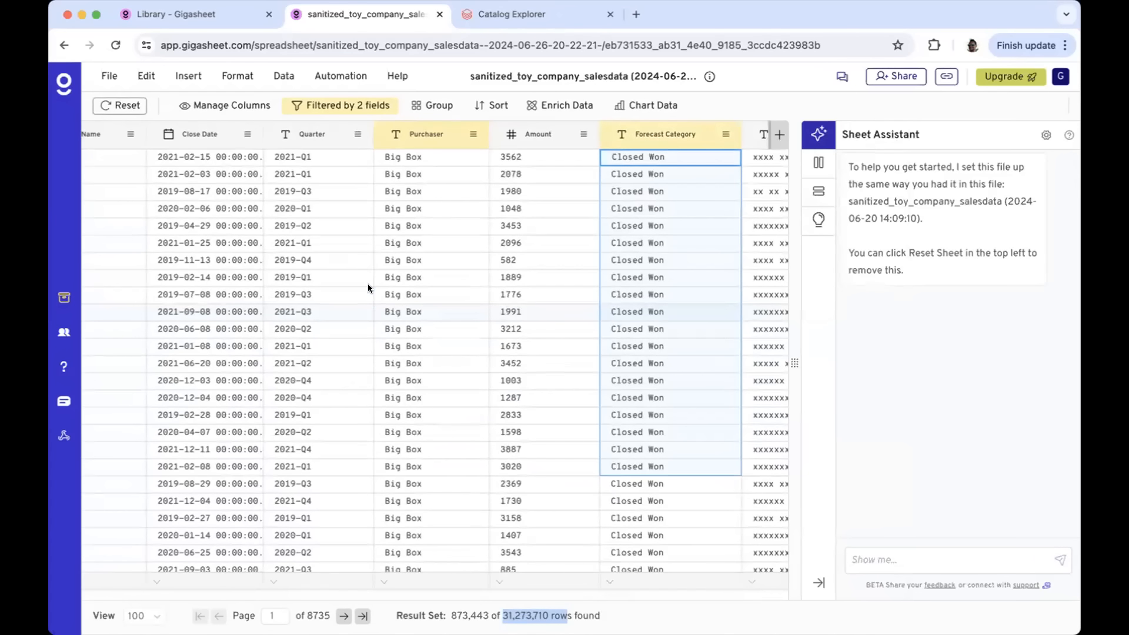
pyautogui.click(370, 105)
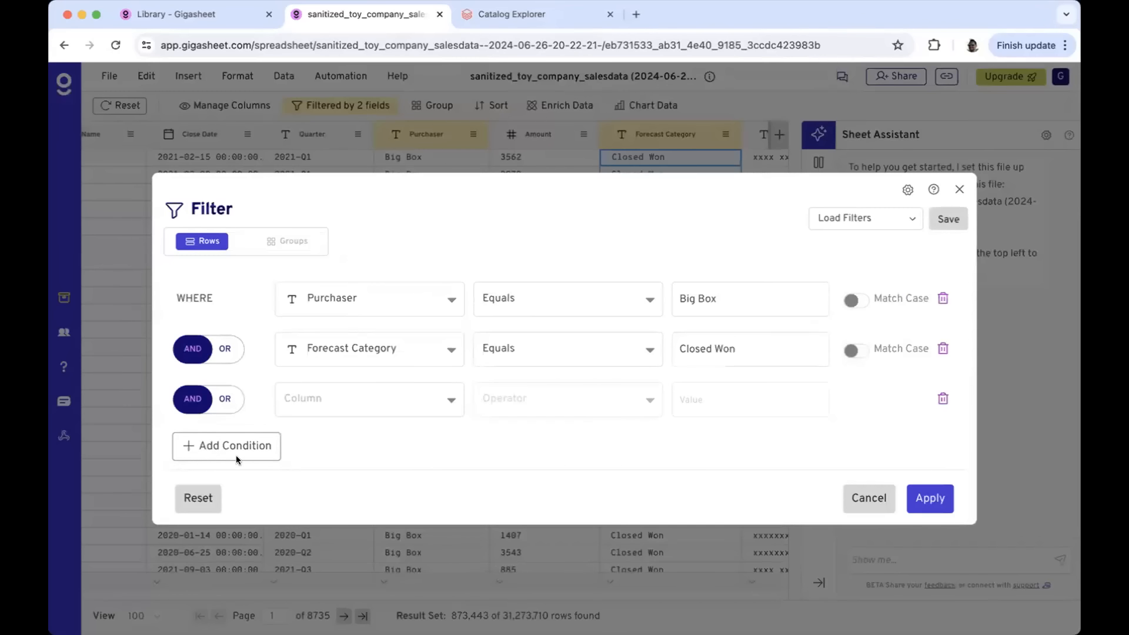
# Add one new AND filter condition, removing the extra empty conditions
pyautogui.click(203, 440)
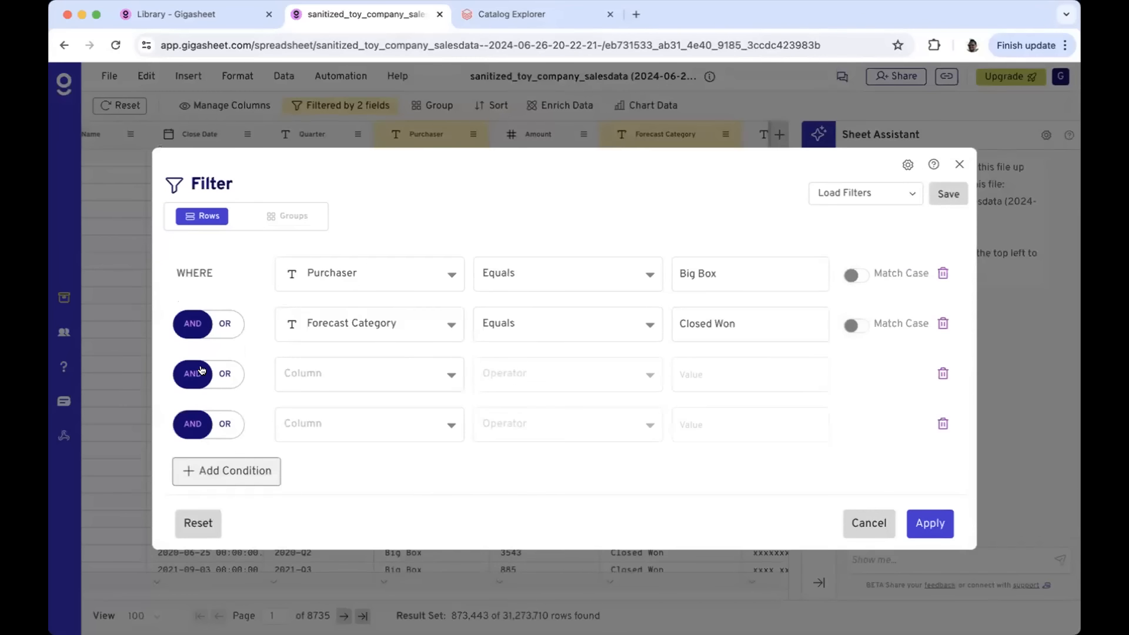
pyautogui.click(201, 371)
pyautogui.click(201, 429)
pyautogui.click(217, 463)
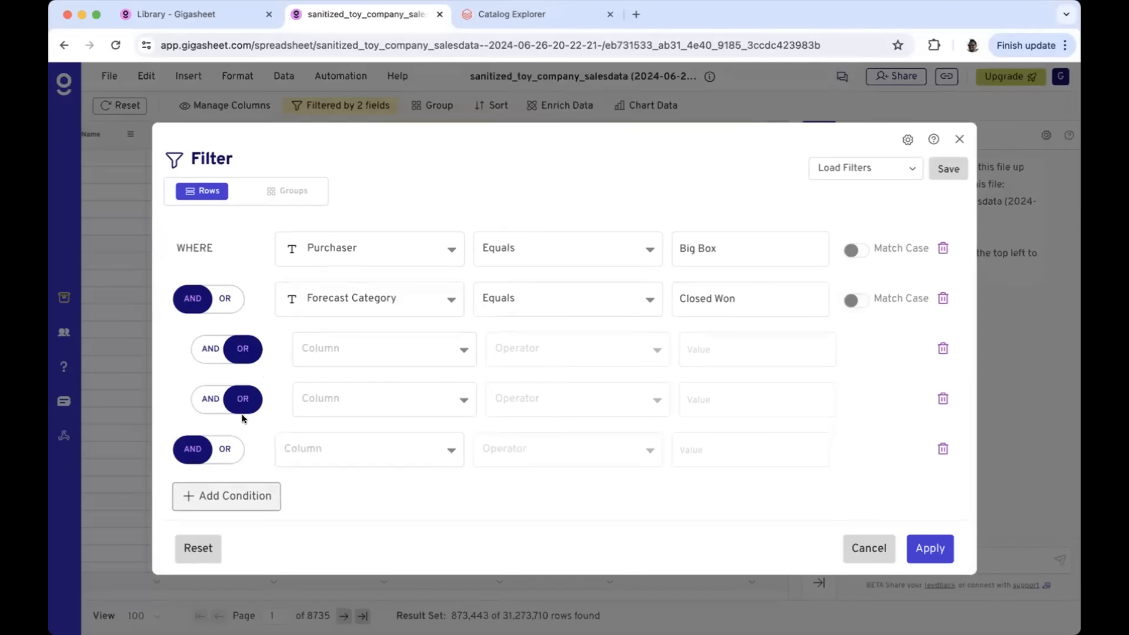
pyautogui.click(943, 447)
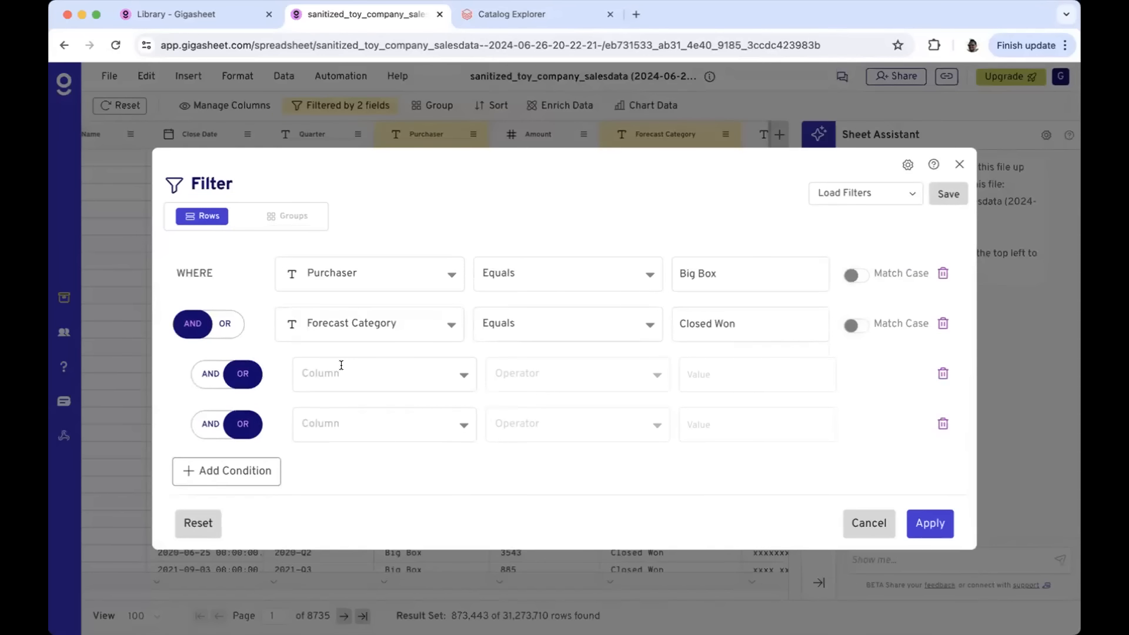
pyautogui.click(942, 423)
pyautogui.click(211, 398)
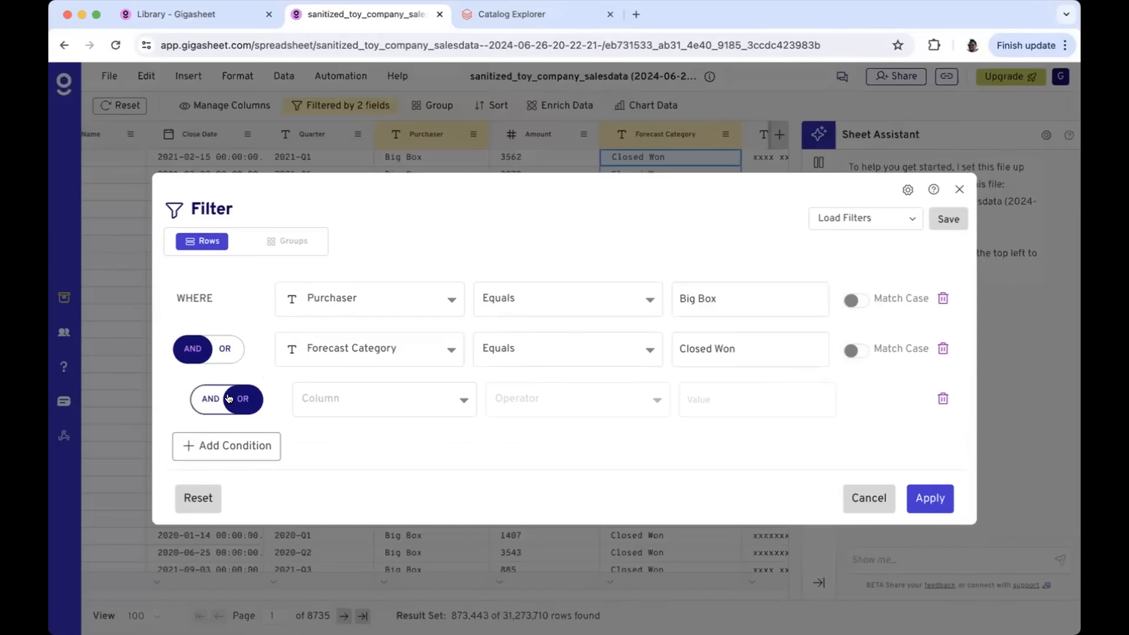
# Set the new condition to Amount greater than 1000 and apply all three filters
pyautogui.click(317, 400)
pyautogui.write('amount')
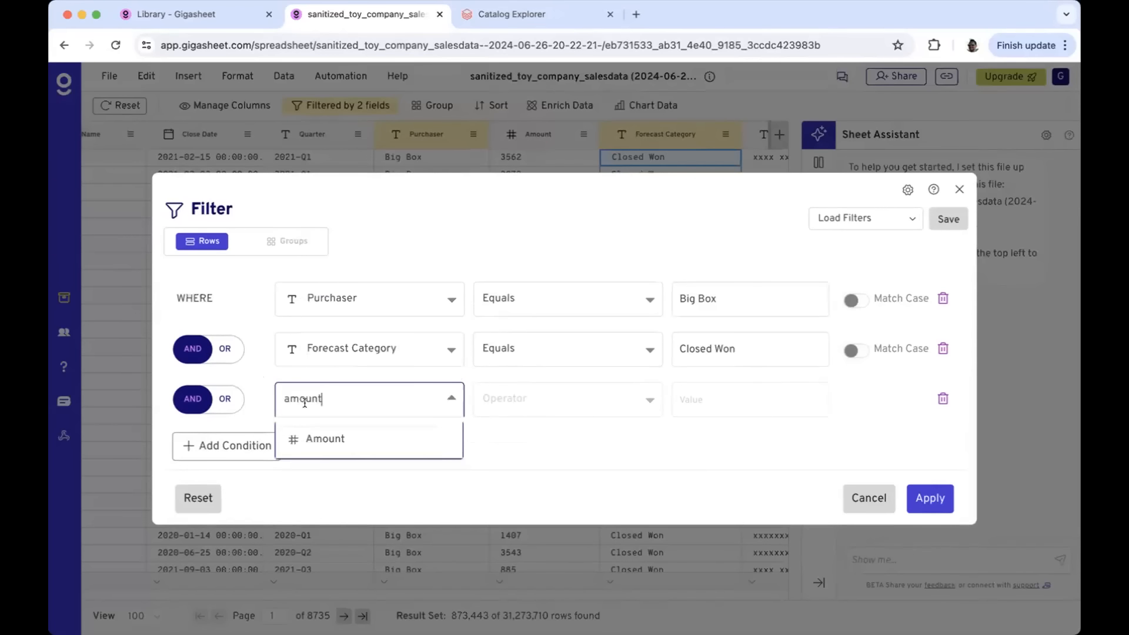
pyautogui.click(339, 442)
pyautogui.click(522, 386)
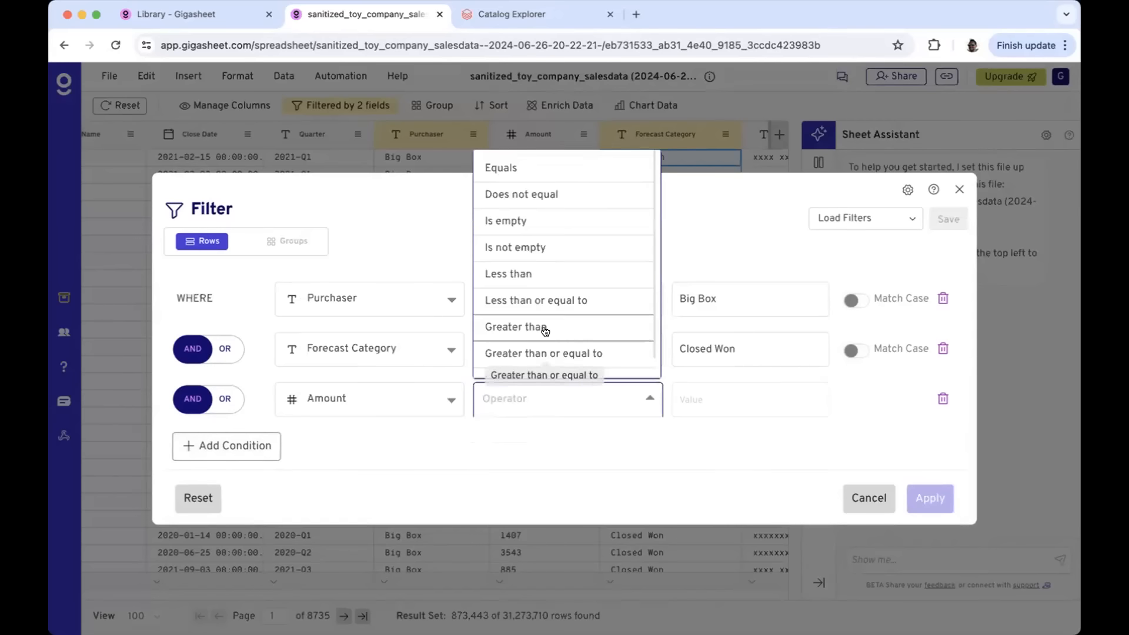
pyautogui.click(523, 322)
pyautogui.click(707, 399)
pyautogui.write('1000')
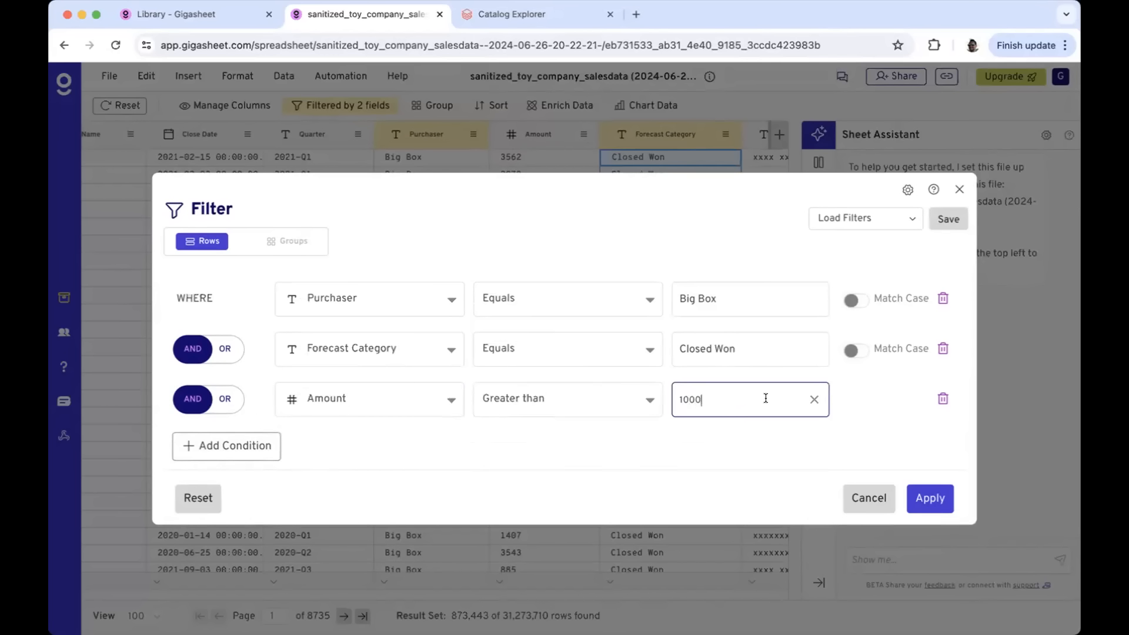
pyautogui.click(926, 495)
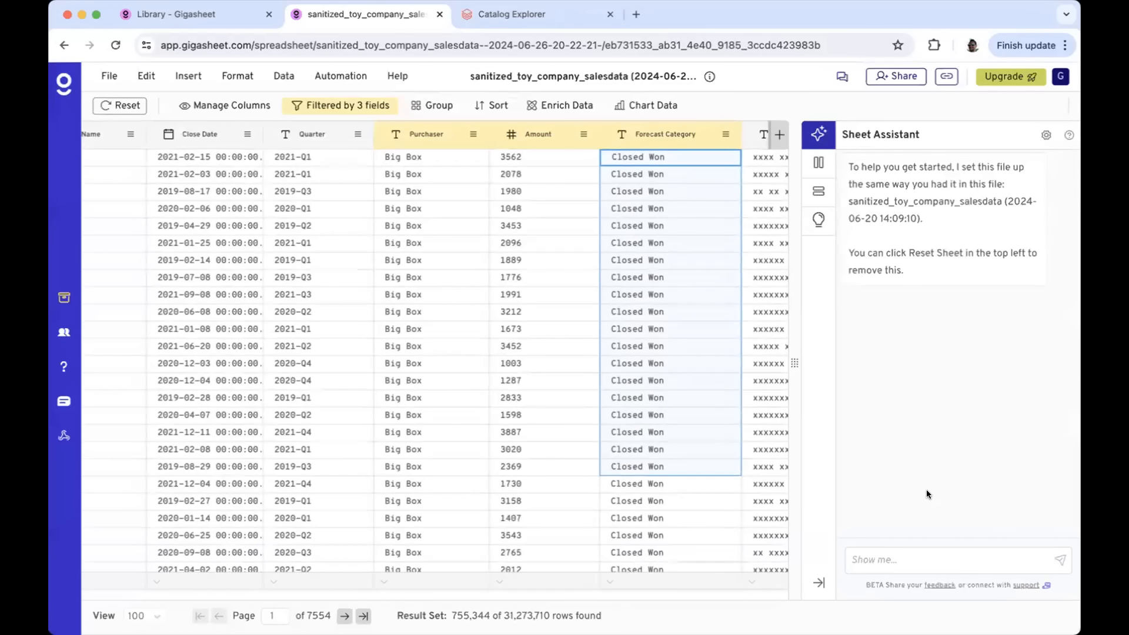
pyautogui.click(498, 346)
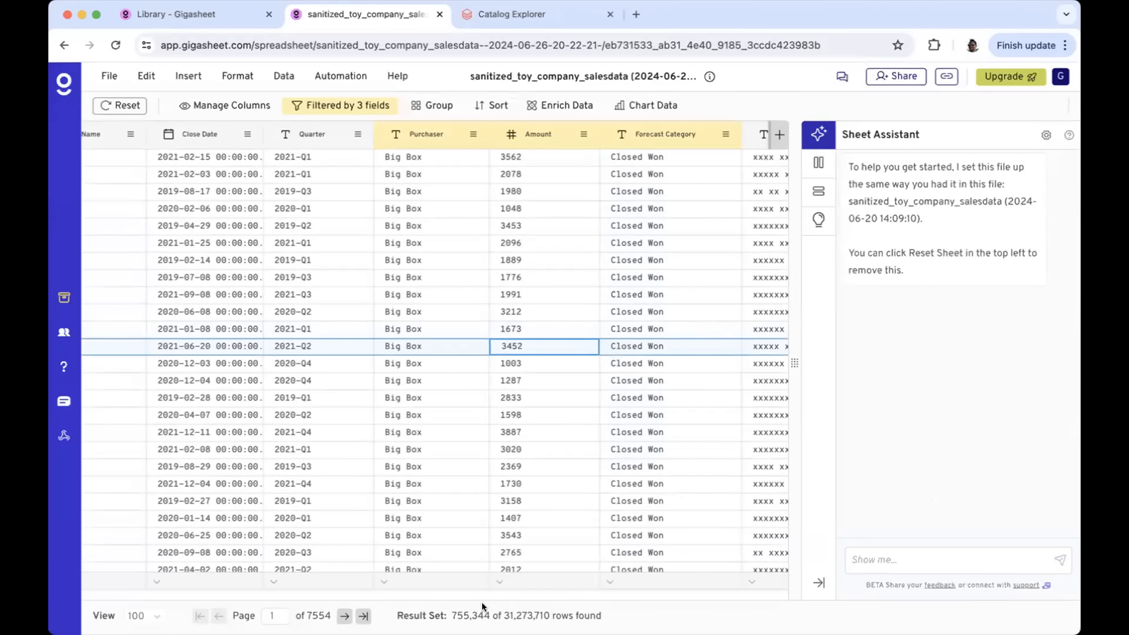
pyautogui.moveTo(451, 614); pyautogui.dragTo(467, 614)
pyautogui.hscroll(-10, 531, 406)
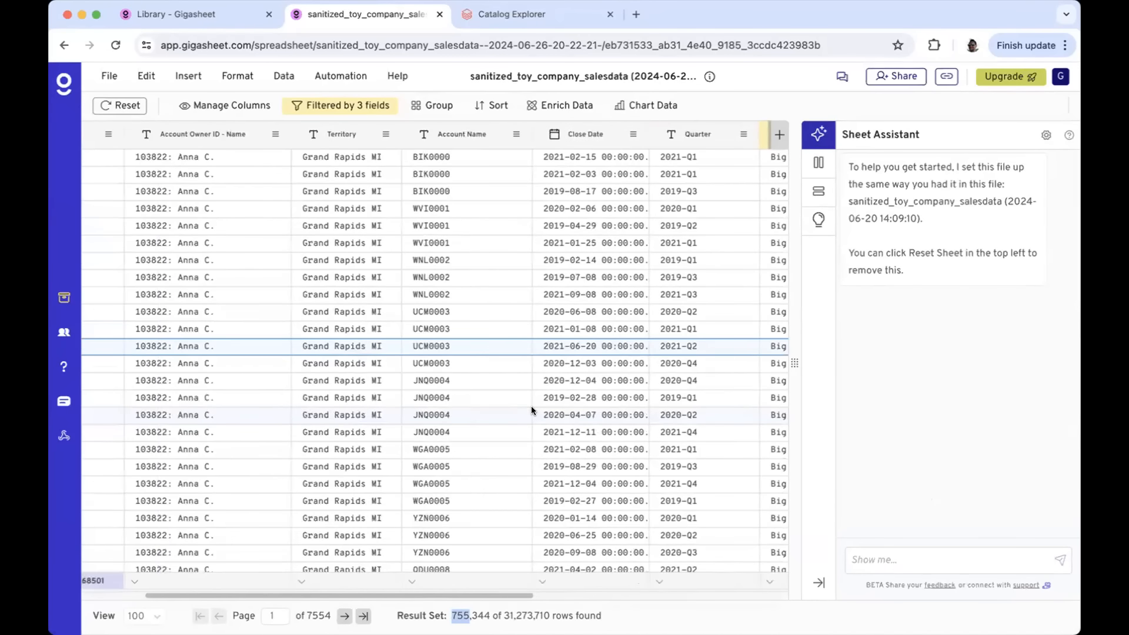
pyautogui.hscroll(-2, 531, 405)
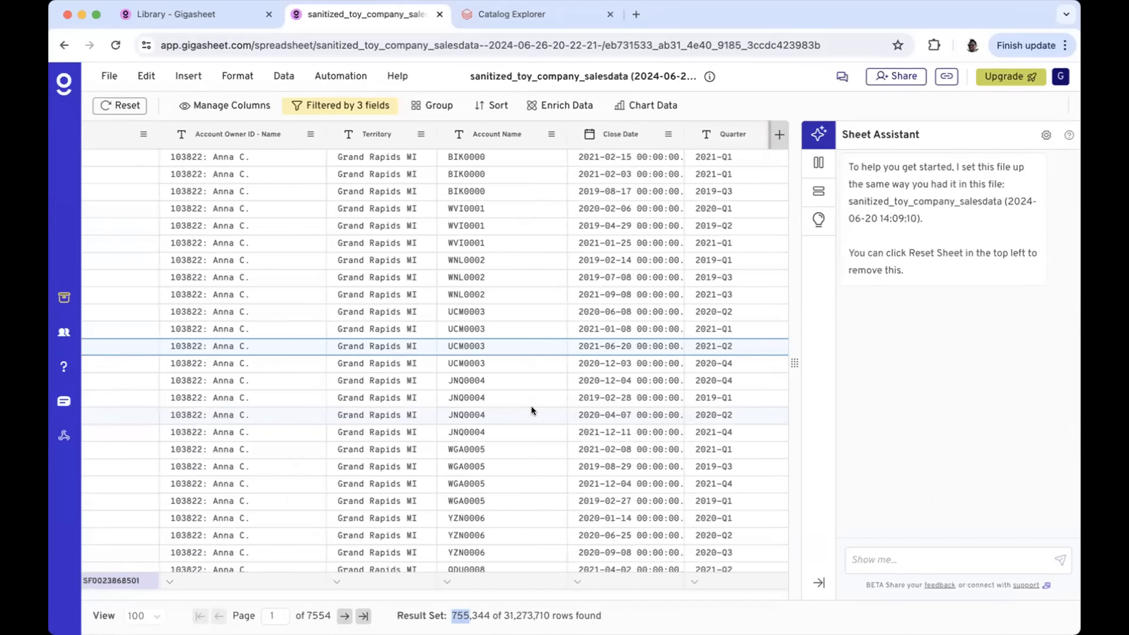
pyautogui.moveTo(398, 208); pyautogui.dragTo(388, 517)
pyautogui.moveTo(388, 353); pyautogui.dragTo(388, 405)
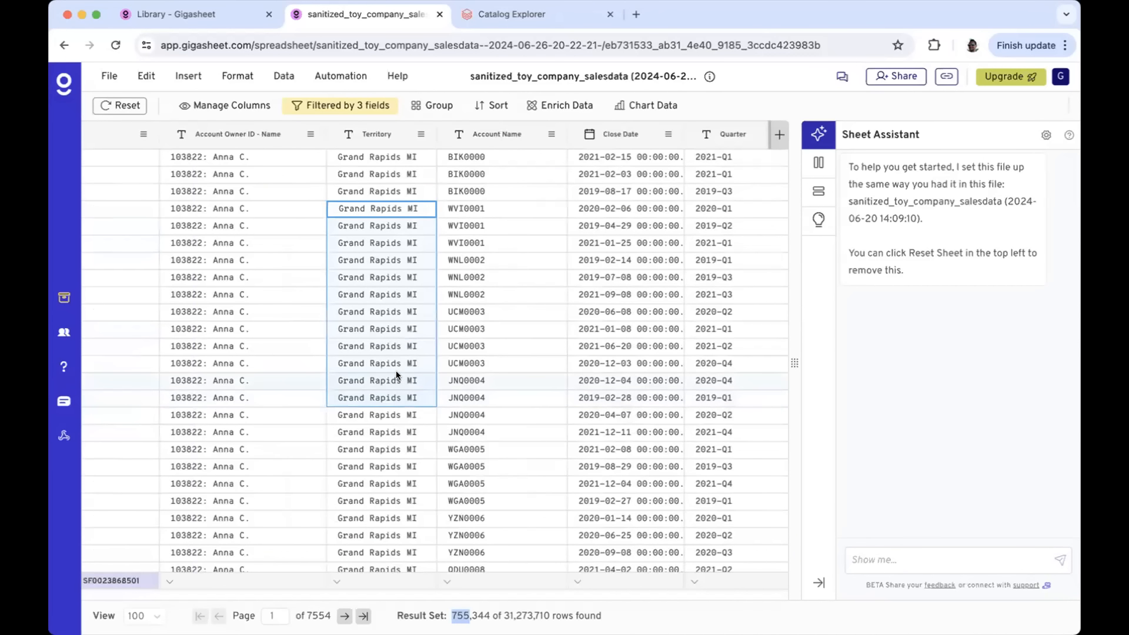
# Group the filtered rows by Territory and expand then collapse the Goldsboro NC group
pyautogui.rightClick(389, 134)
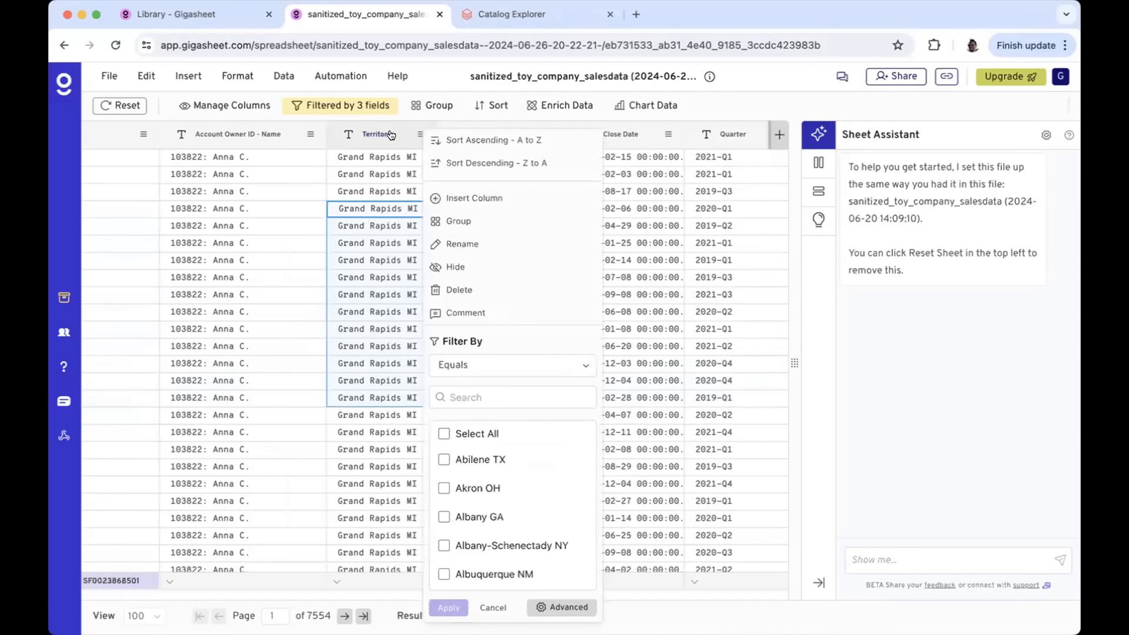
pyautogui.click(466, 219)
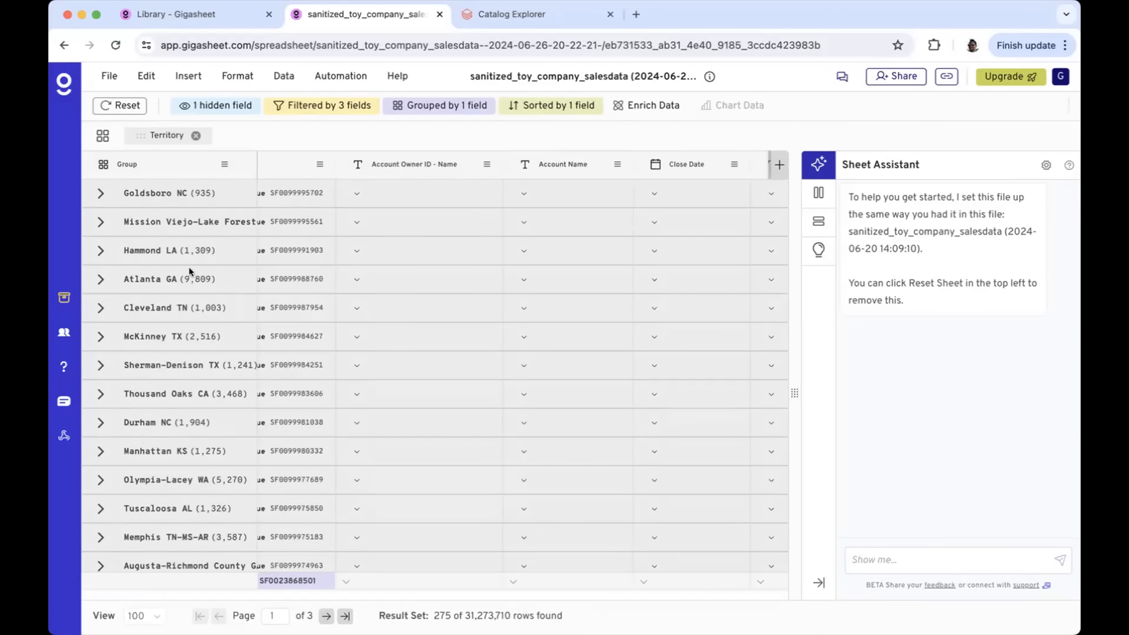
pyautogui.click(99, 194)
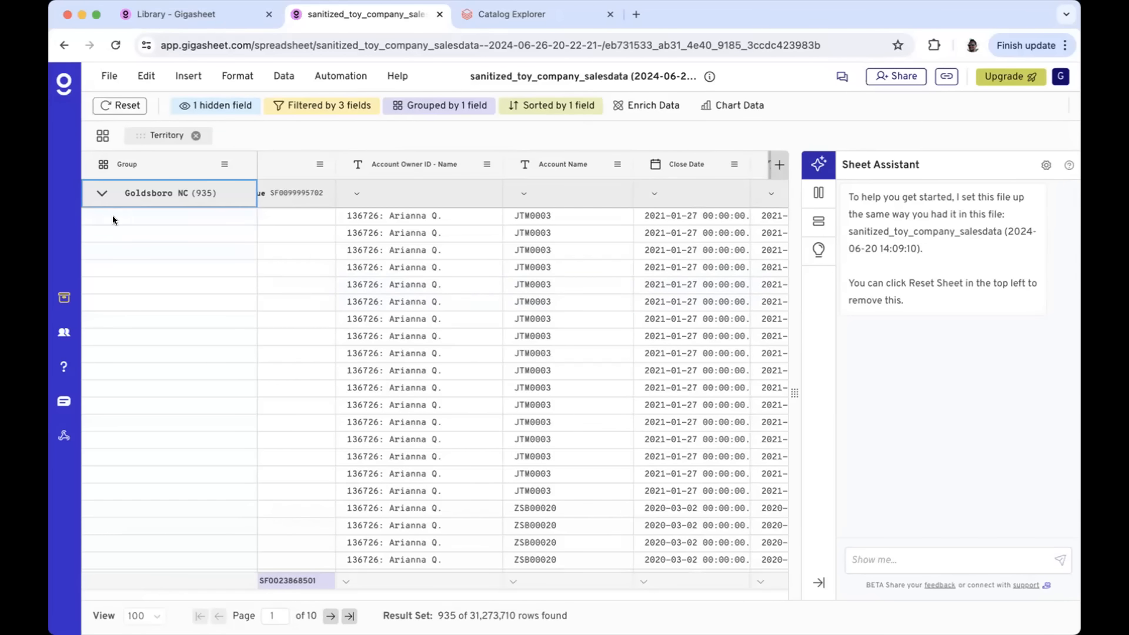
pyautogui.click(102, 195)
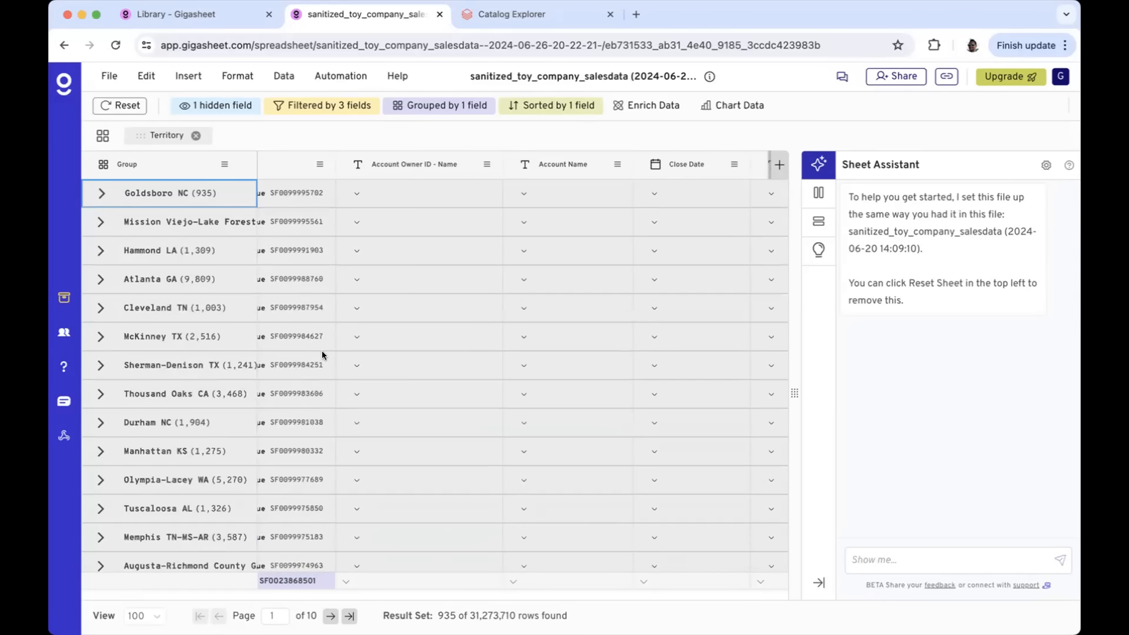
pyautogui.hscroll(10, 322, 350)
pyautogui.hscroll(3, 322, 351)
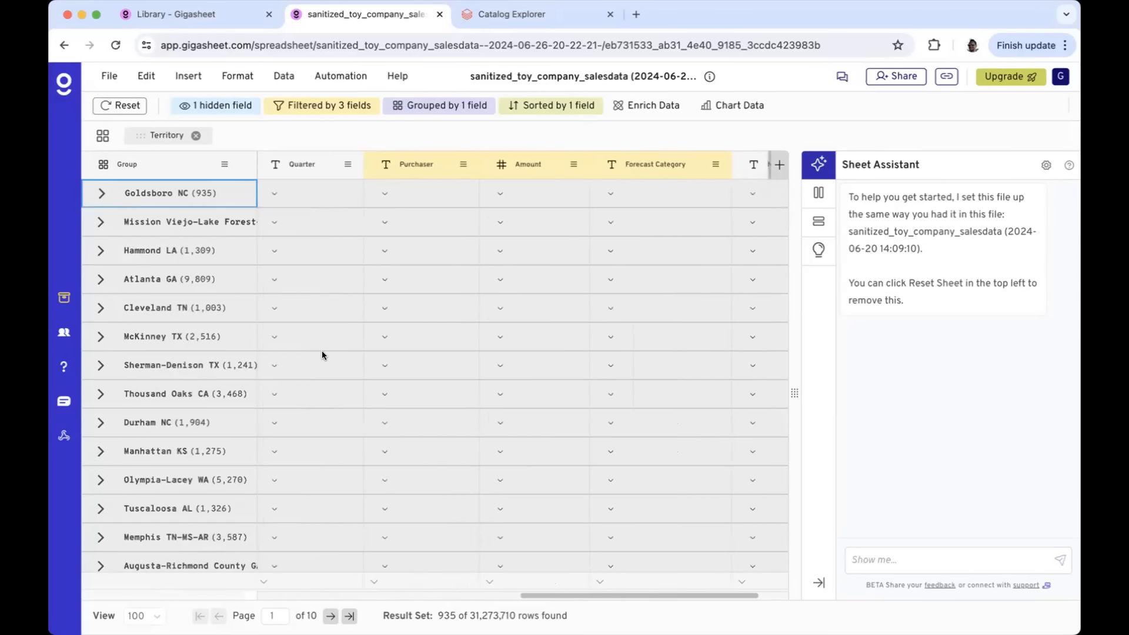
# Set the Amount group summary to Sum, giving totals like Goldsboro NC 2,213,400
pyautogui.click(485, 195)
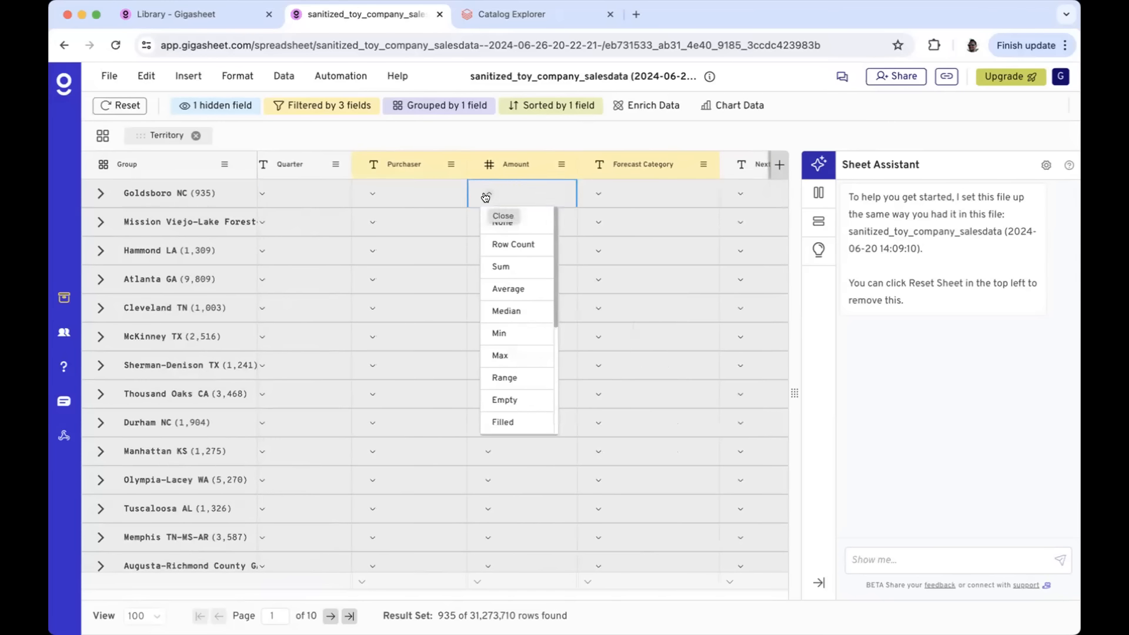
pyautogui.click(526, 266)
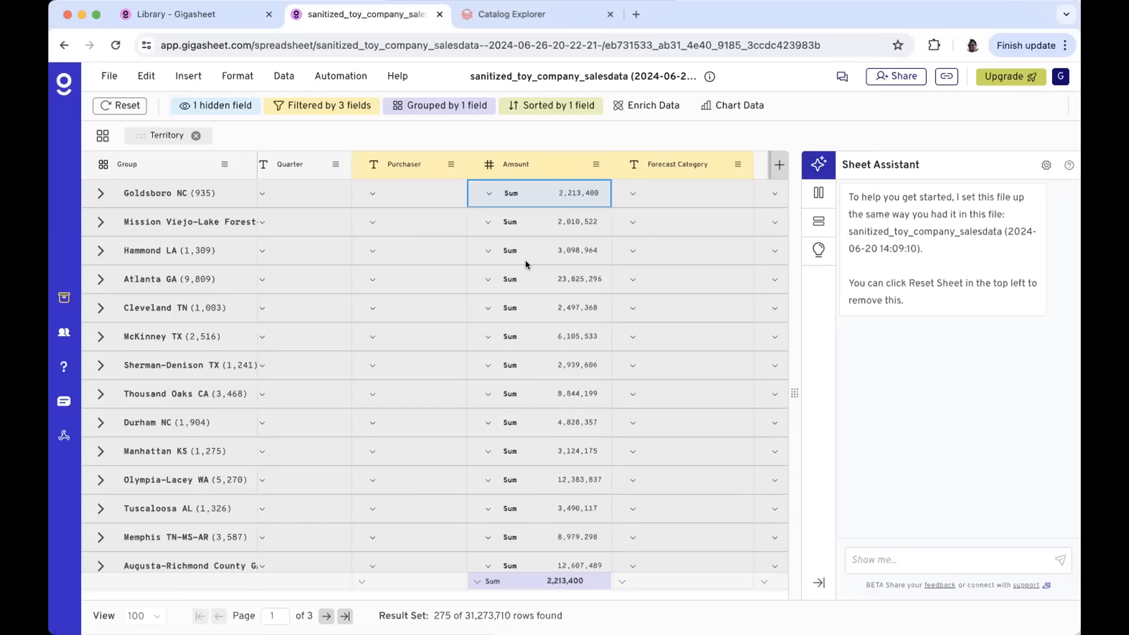
# Sort Territory groups by summed Amount descending, then scroll left to Account Name, Close Date, Quarter
pyautogui.click(576, 171)
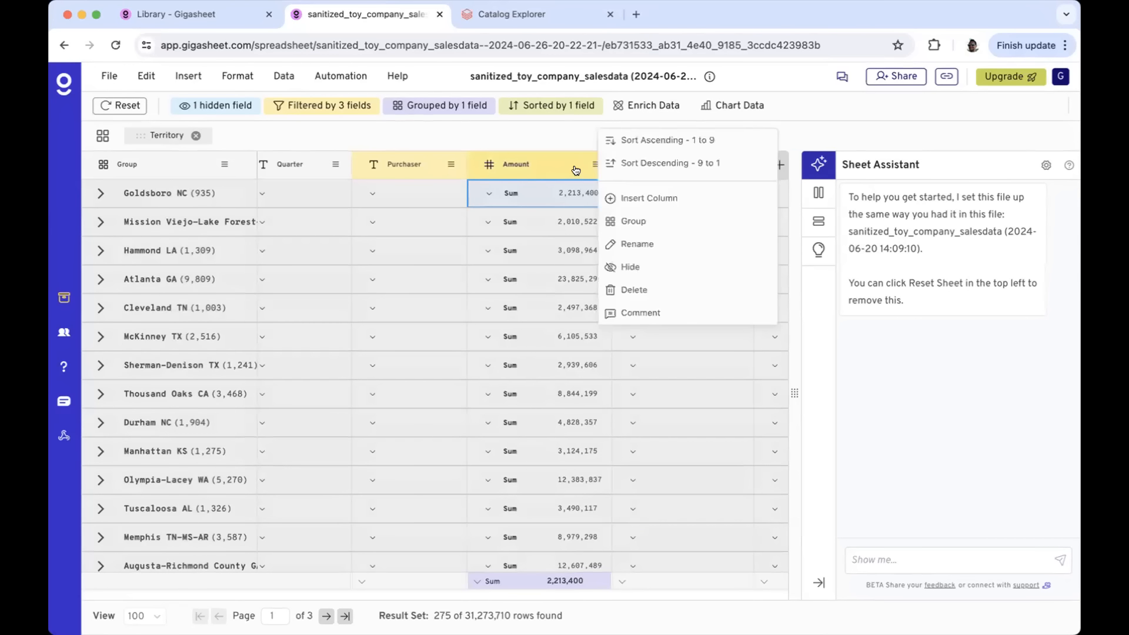
pyautogui.click(656, 164)
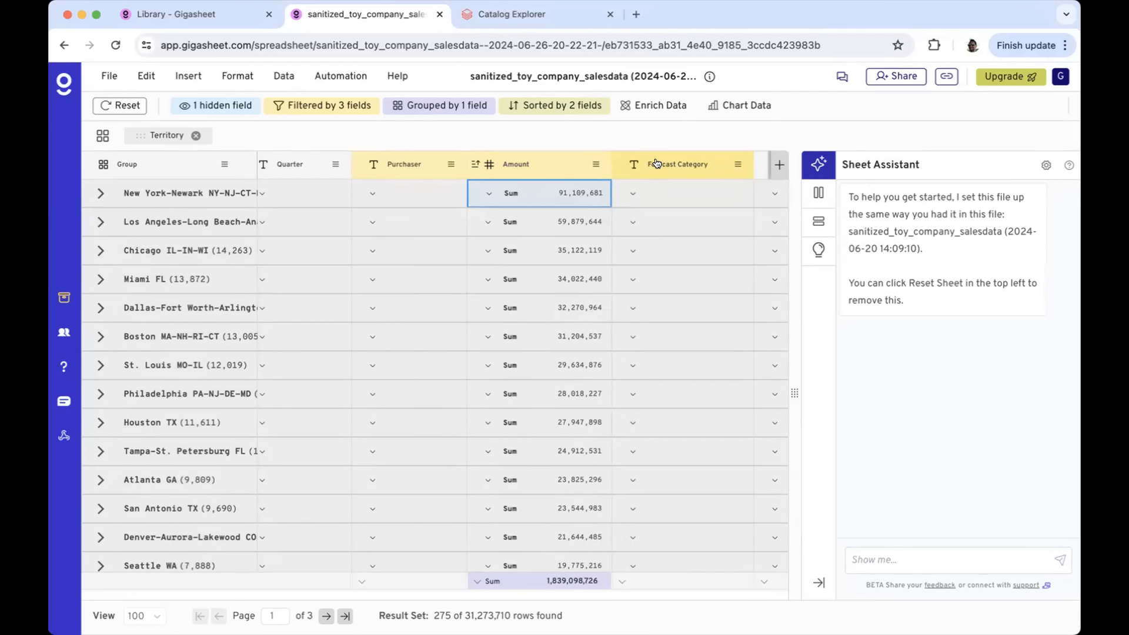
pyautogui.hscroll(-5, 626, 266)
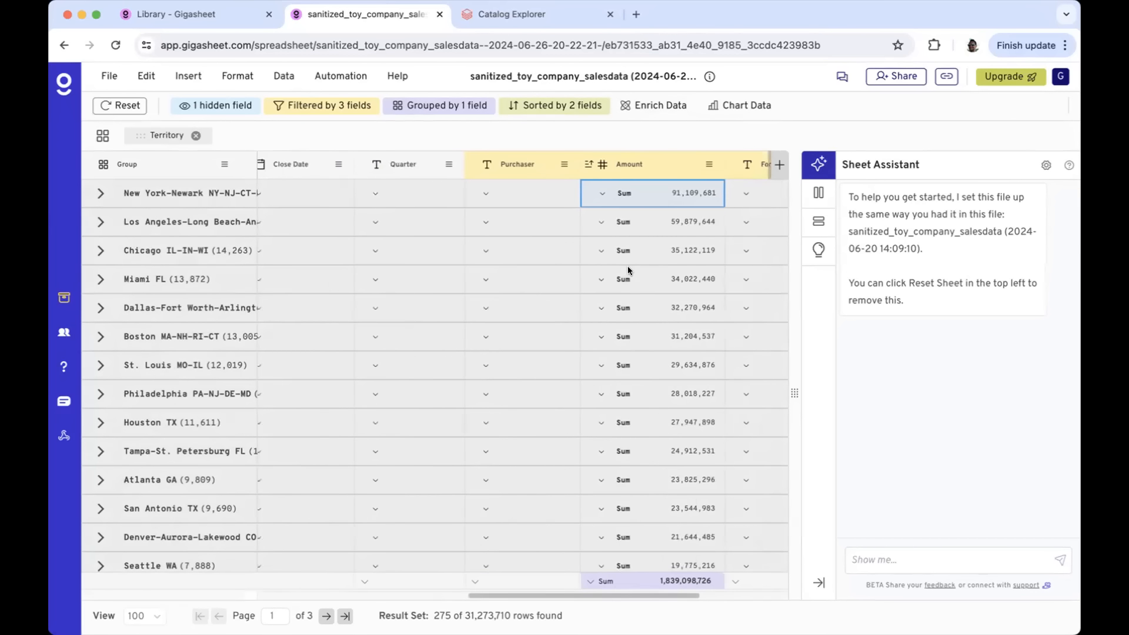
pyautogui.hscroll(-2, 627, 265)
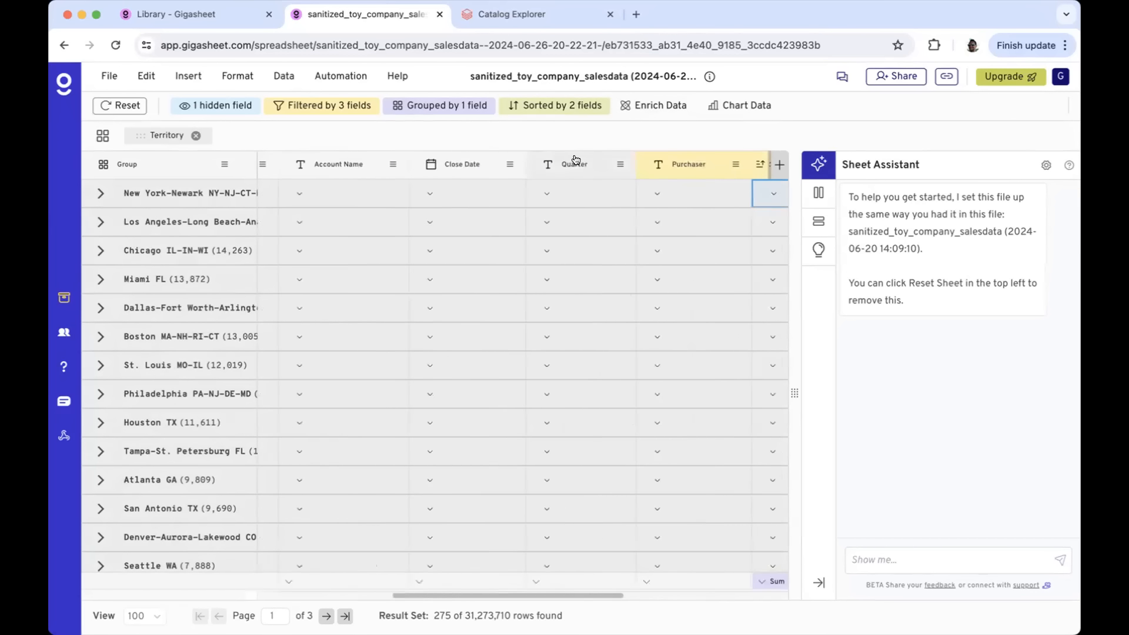
pyautogui.click(619, 164)
pyautogui.click(688, 221)
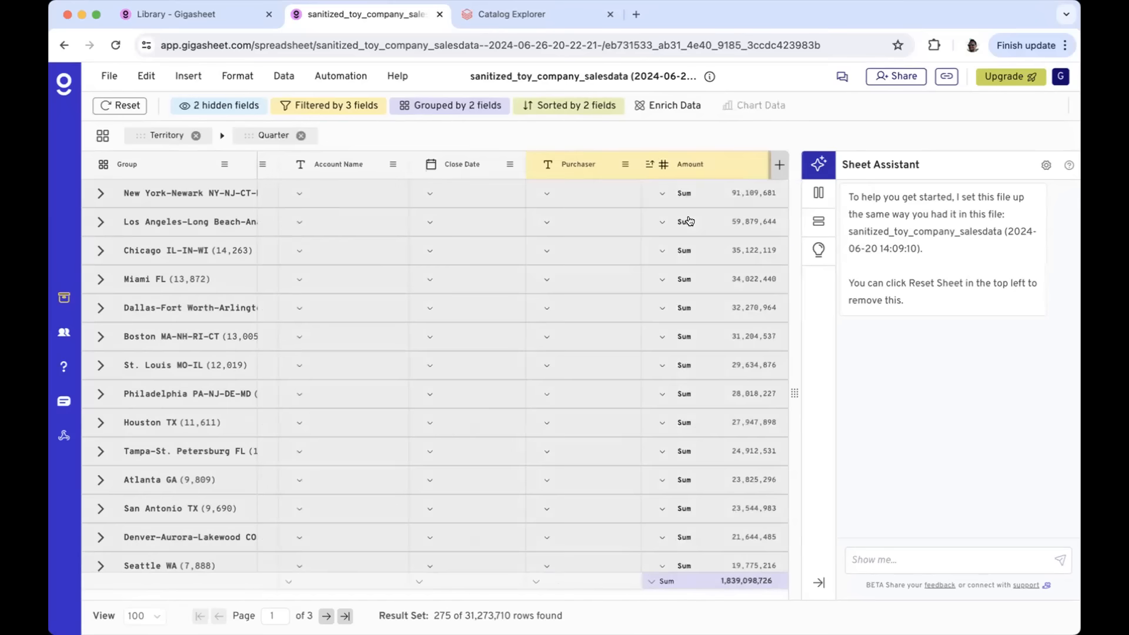
pyautogui.click(100, 192)
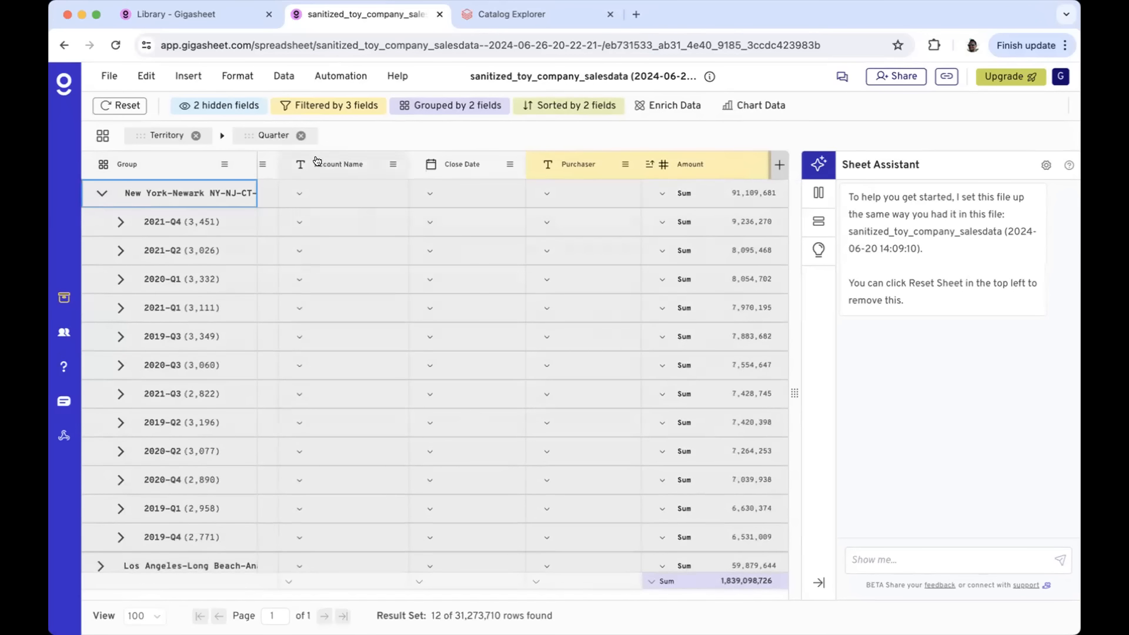
pyautogui.click(301, 136)
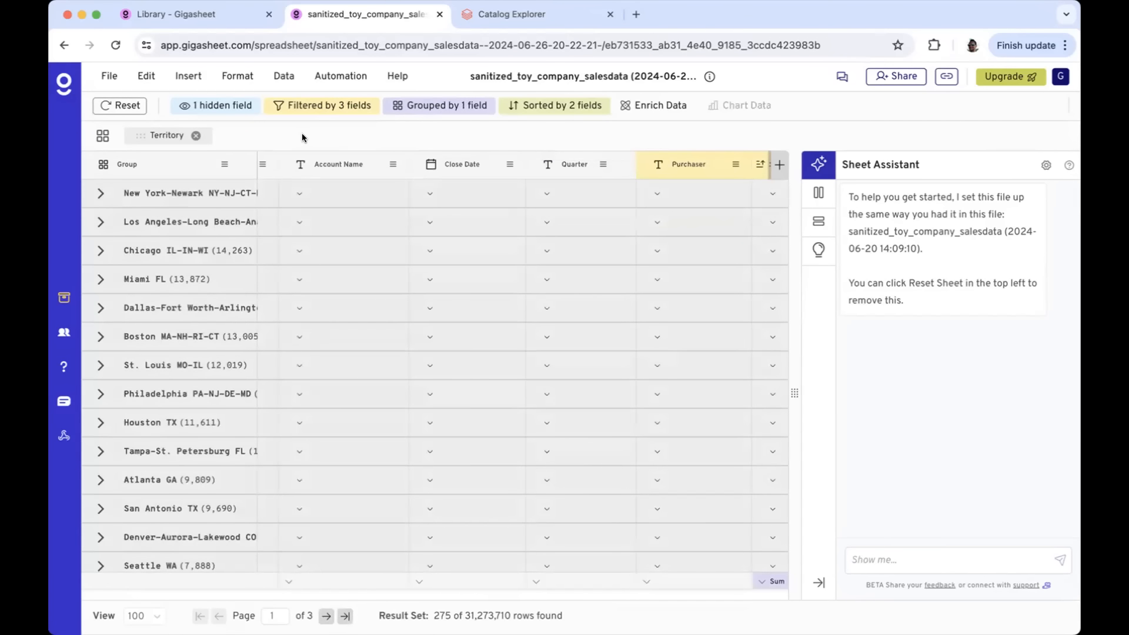
pyautogui.hscroll(3, 298, 305)
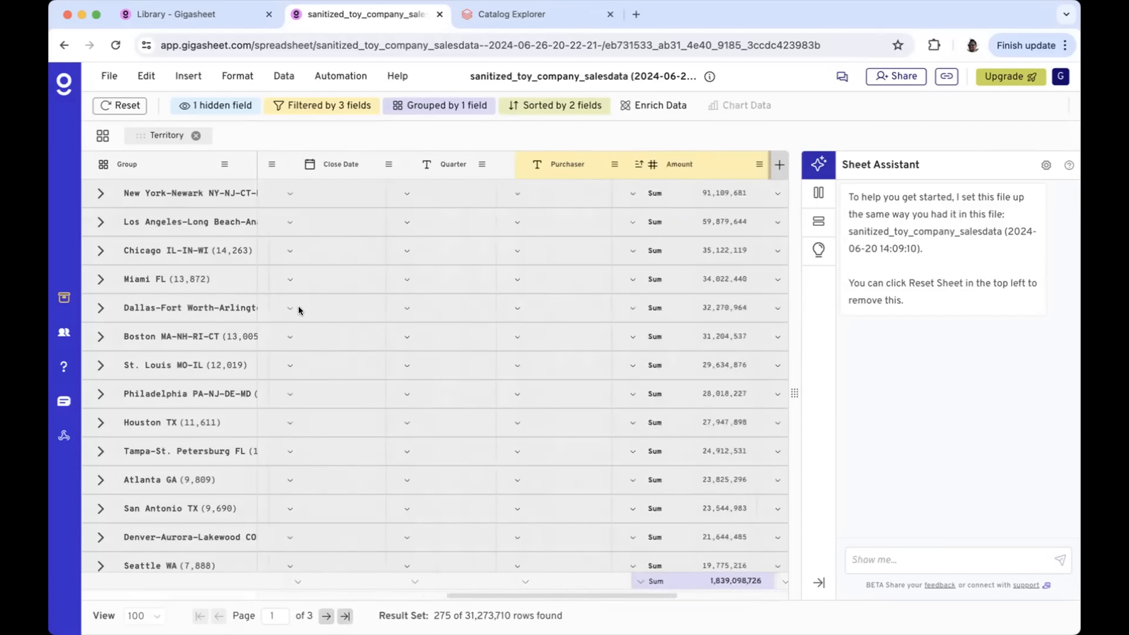
pyautogui.hscroll(3, 298, 306)
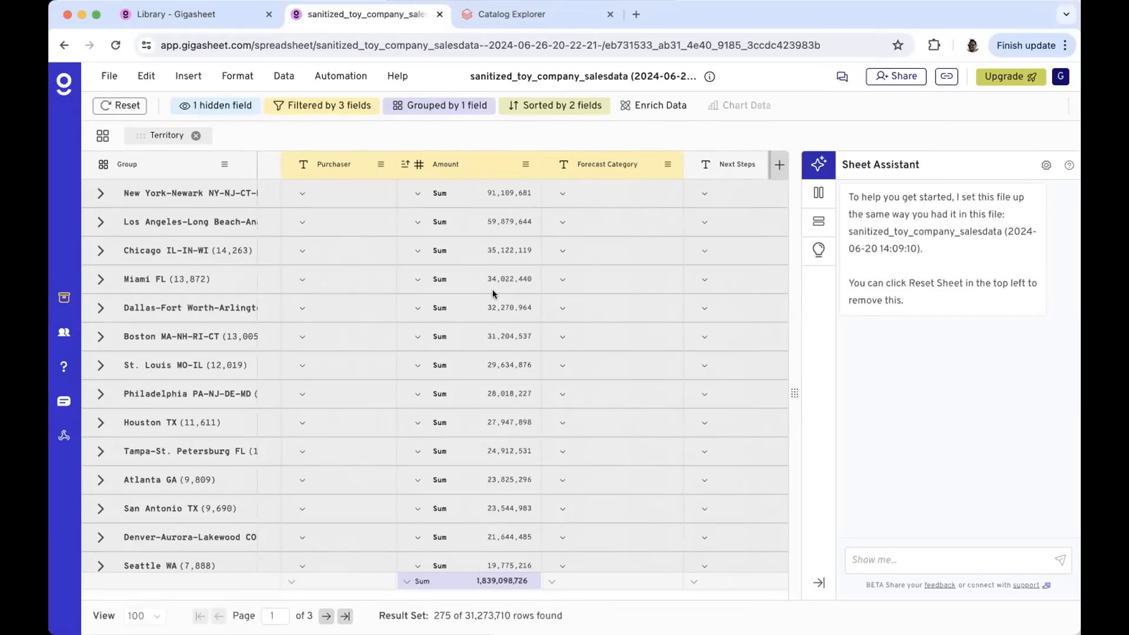
# Add a group filter keeping territories with (sum) Amount greater than 20000000, leaving 13 groups
pyautogui.click(343, 109)
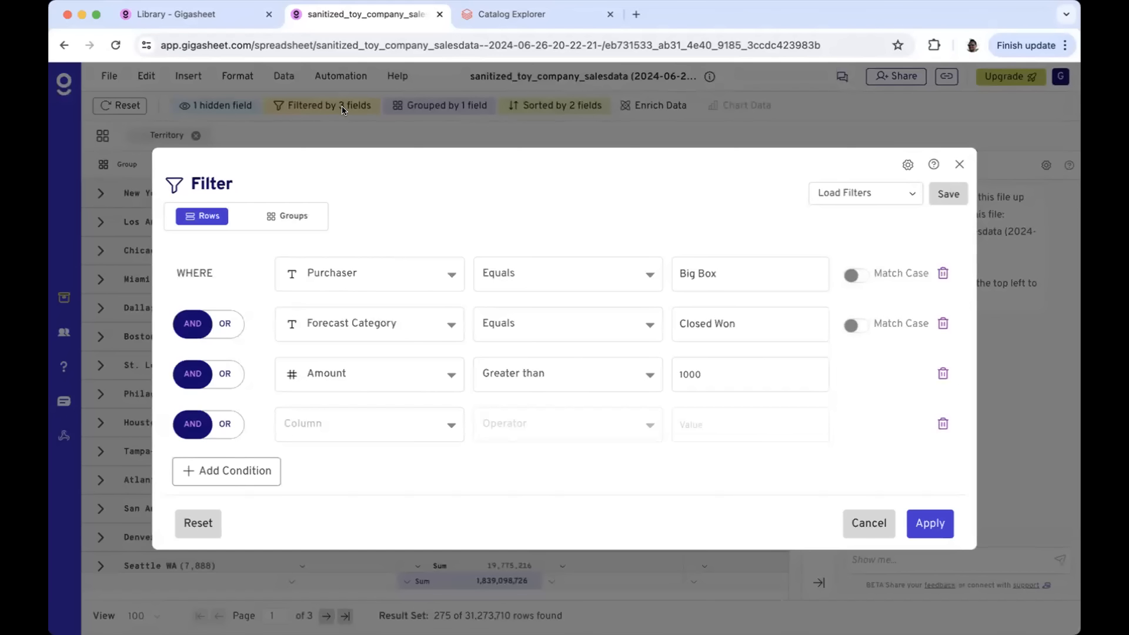
pyautogui.click(294, 217)
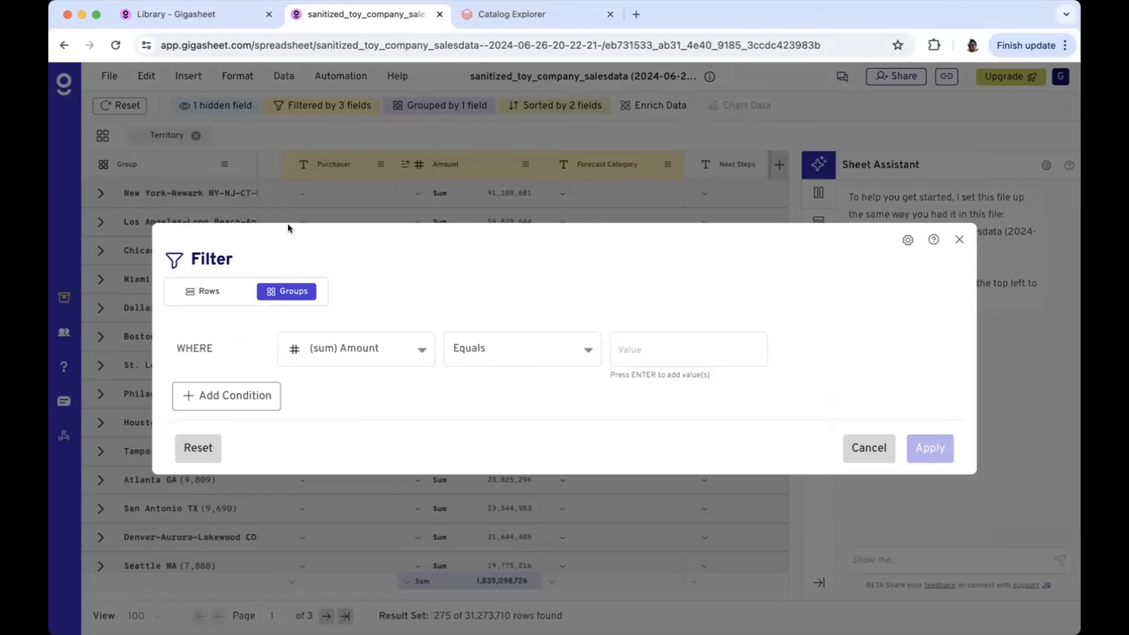
pyautogui.click(487, 346)
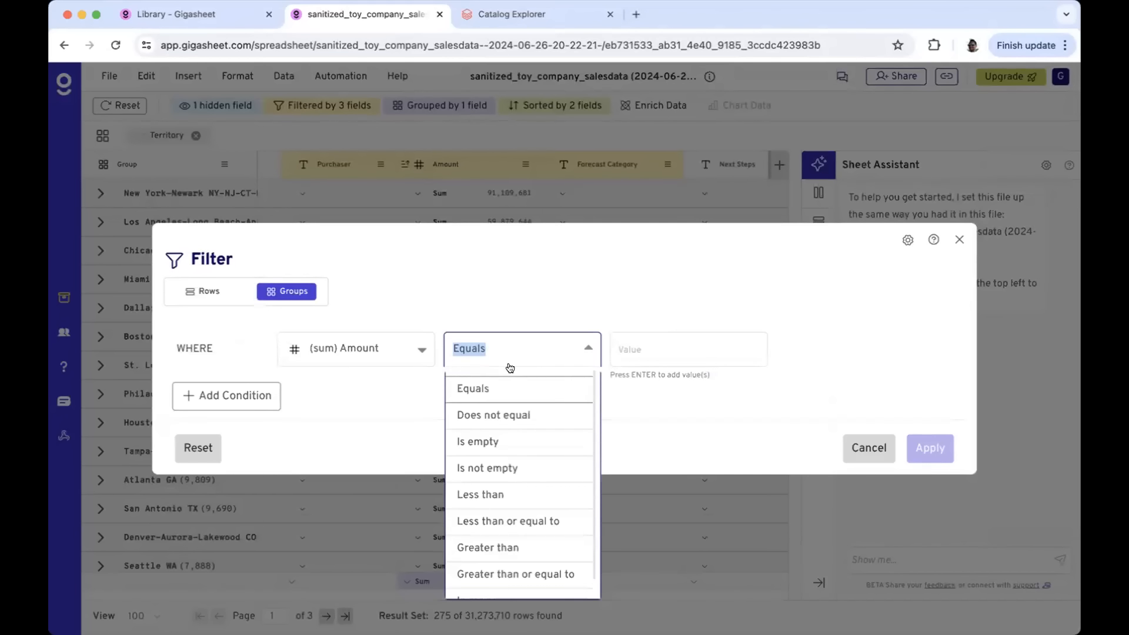
pyautogui.click(494, 550)
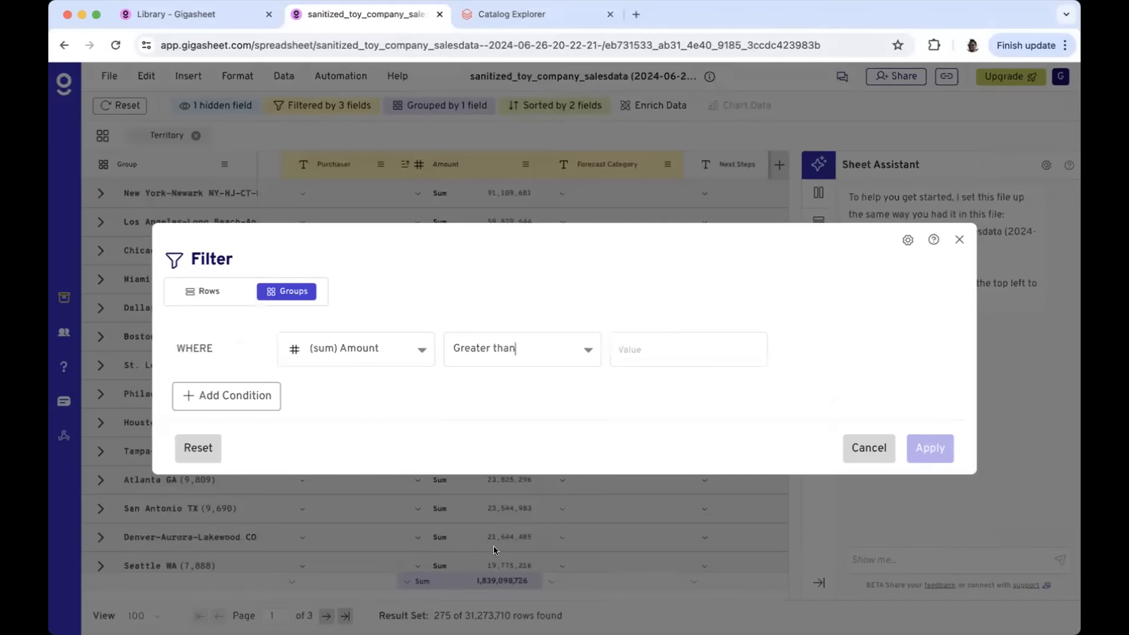
pyautogui.click(676, 350)
pyautogui.write('2000')
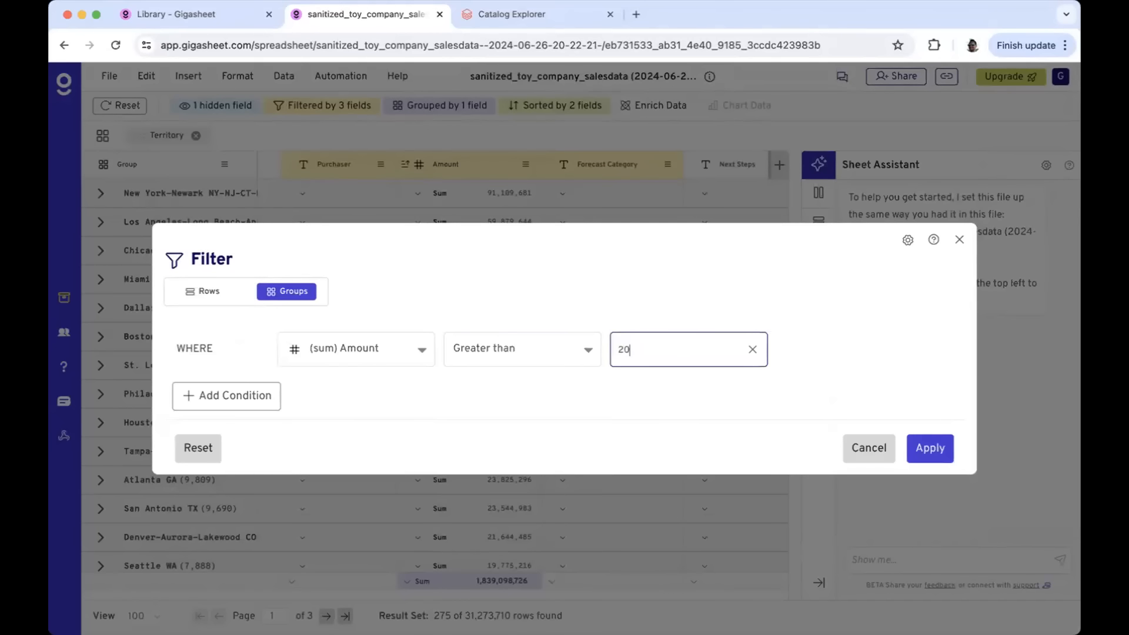
pyautogui.write('0000')
pyautogui.click(935, 449)
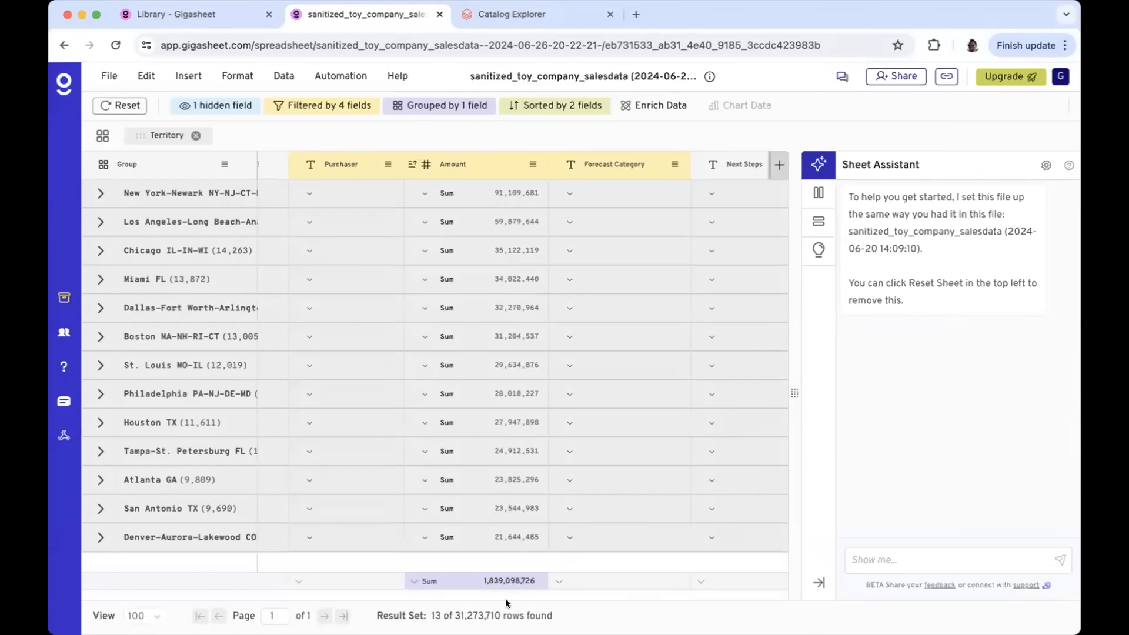
pyautogui.doubleClick(431, 616)
# Invite a colleague's email address to the sheet with view-only permission
pyautogui.click(891, 76)
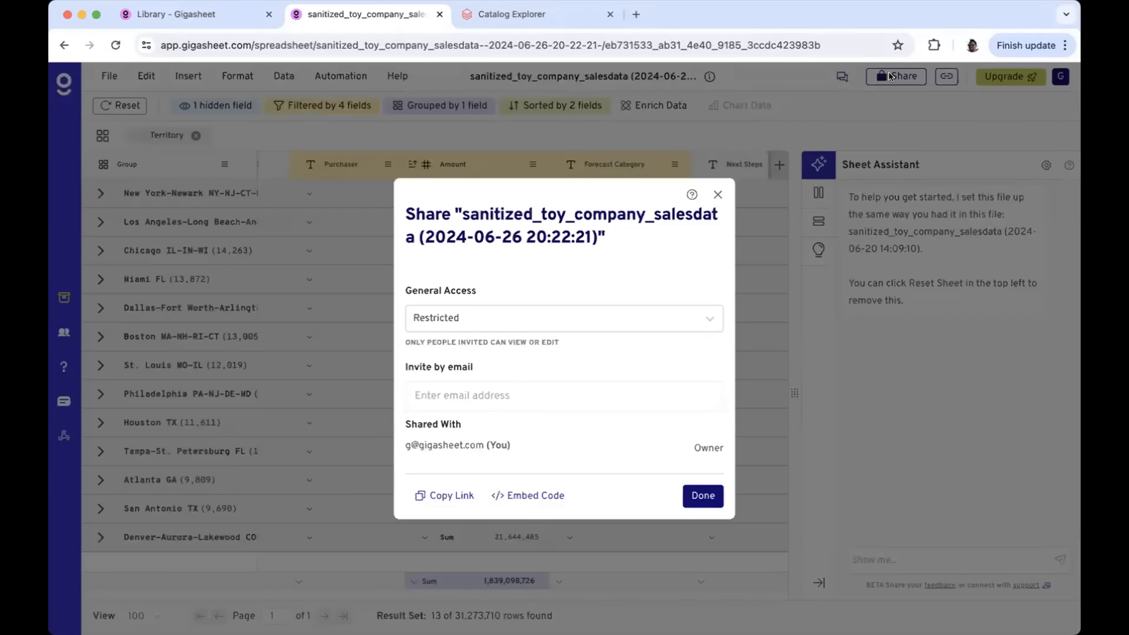
pyautogui.click(562, 385)
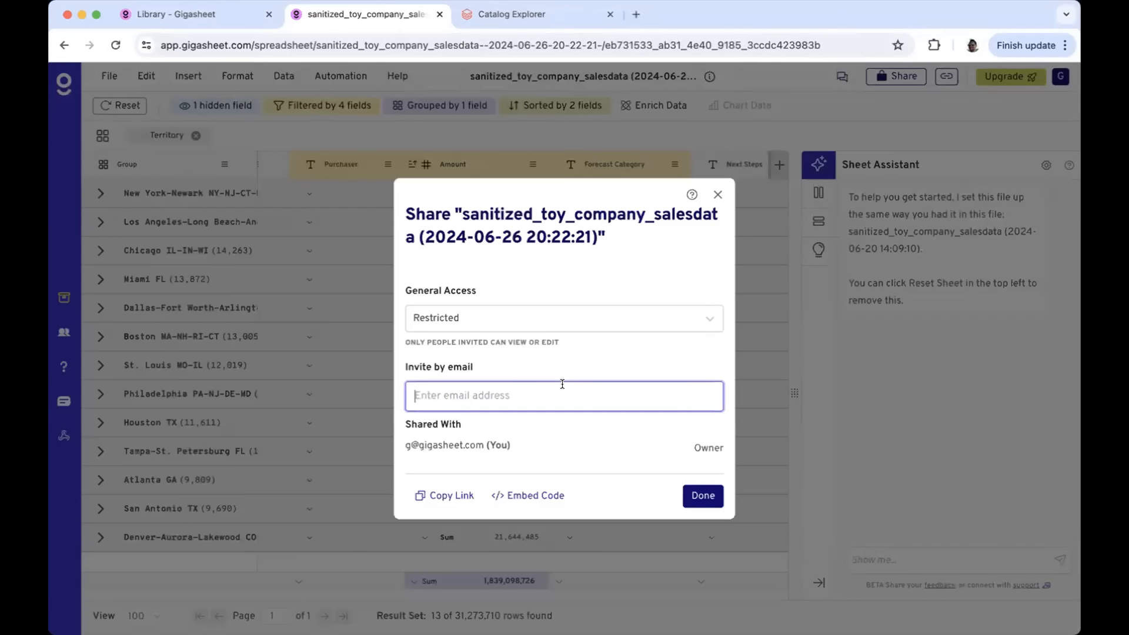
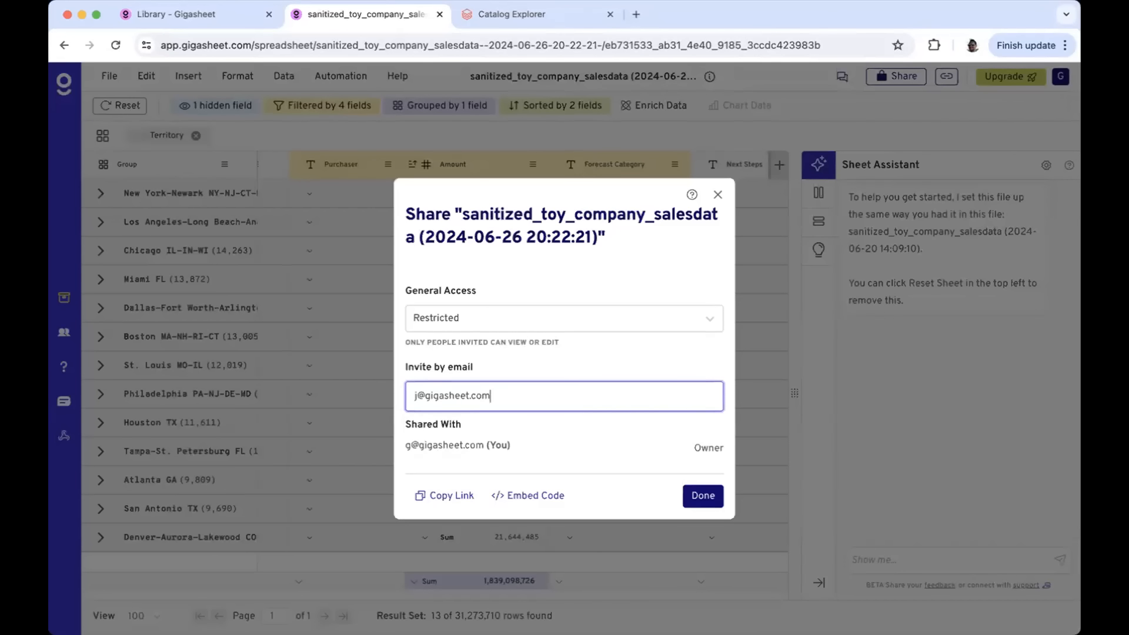
pyautogui.press('Return')
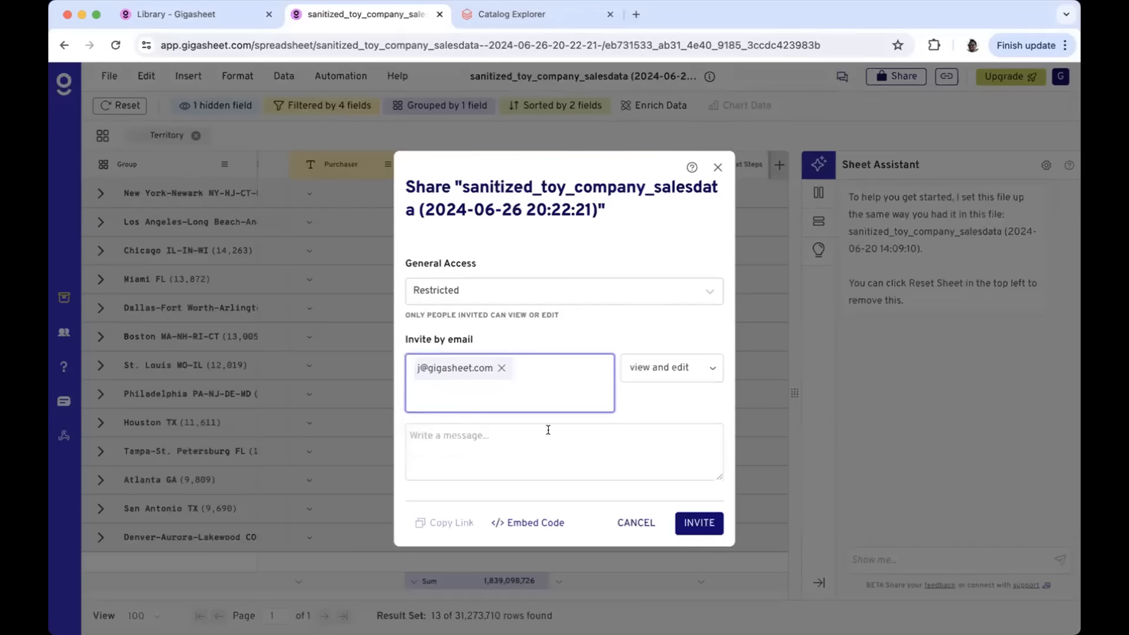
pyautogui.click(661, 374)
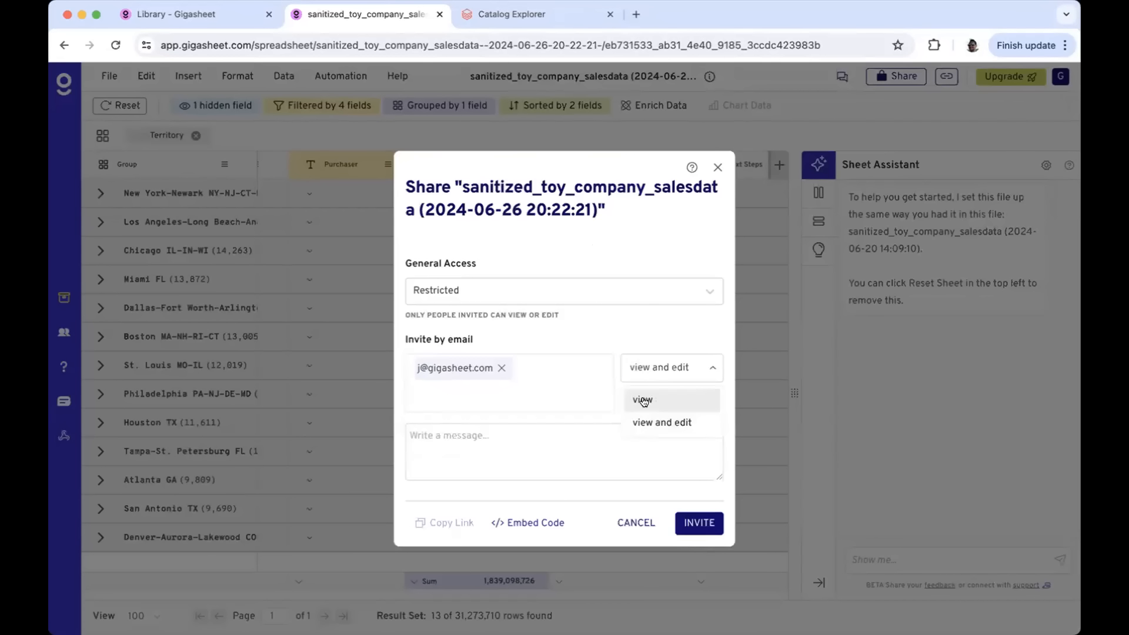
pyautogui.click(643, 400)
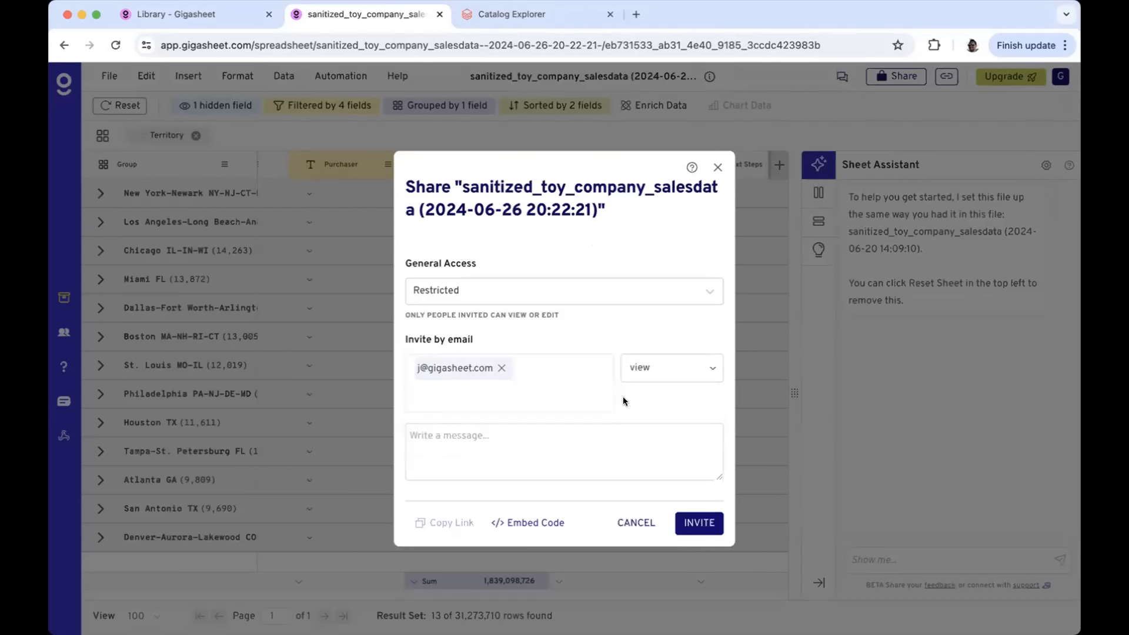
# Add the message 'hey I think this is our target list' to the invitation
pyautogui.click(480, 448)
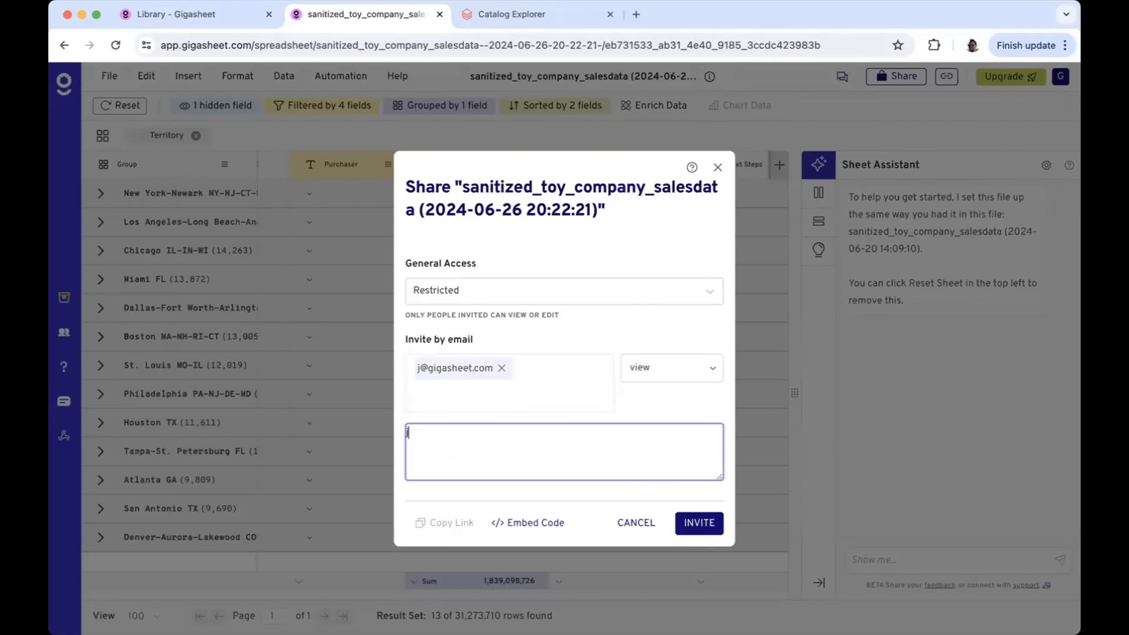
pyautogui.write('hey I think this is our target list')
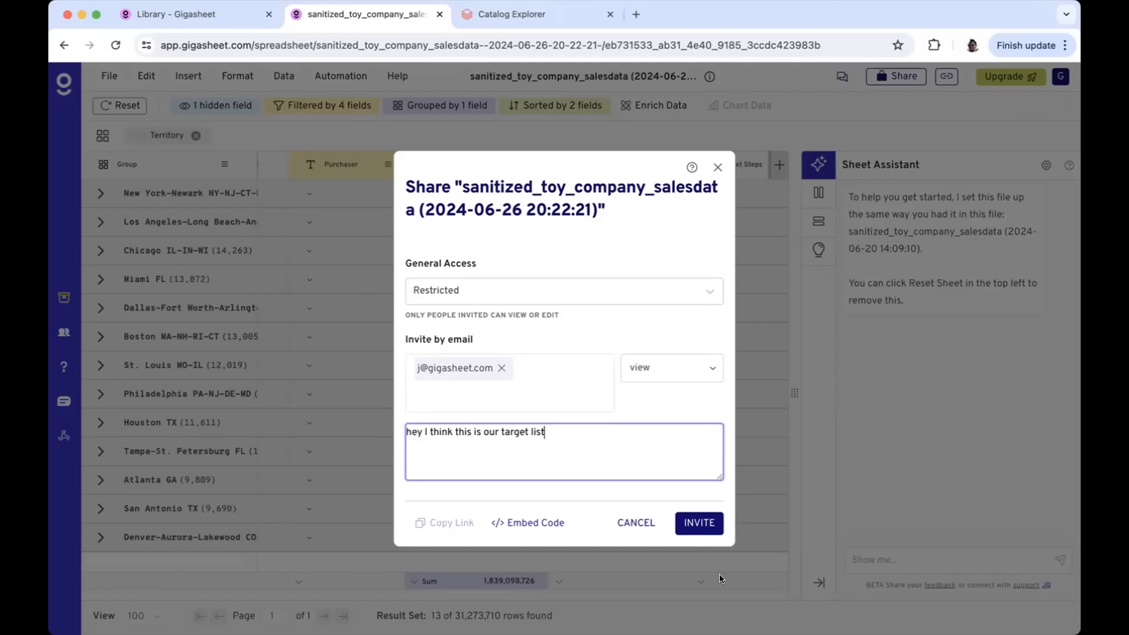
# Go to the Gigasheet Library to see the Databricks Delta Share folder's two sales data files
pyautogui.click(213, 17)
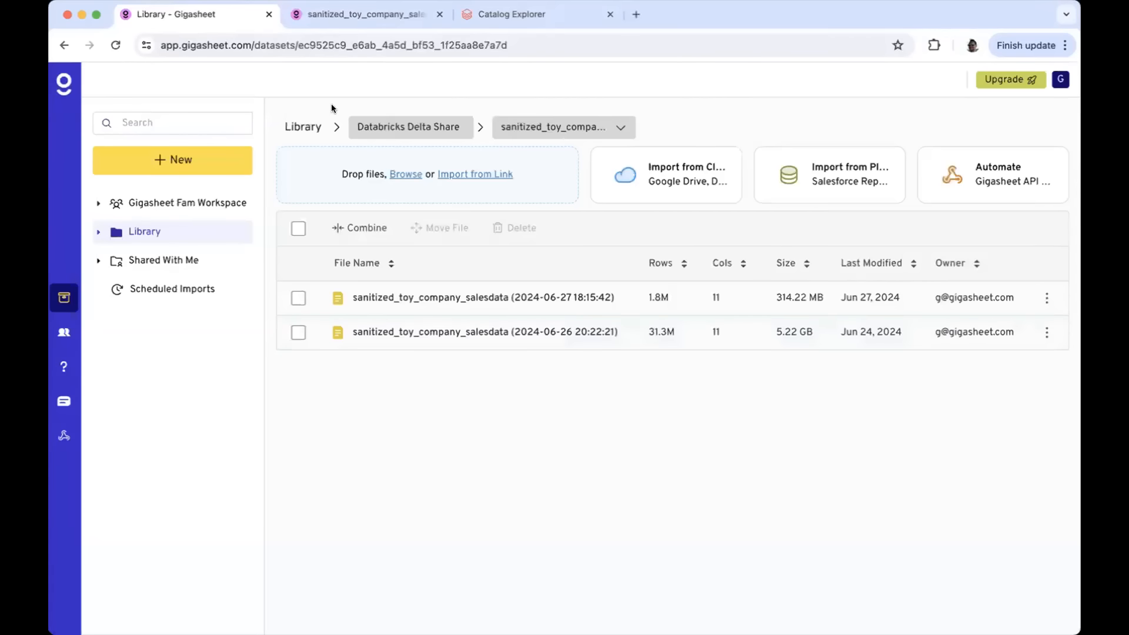
# View the imported sales files folder, then close sharing to return to the Territory-grouped sheet
pyautogui.click(304, 123)
pyautogui.click(831, 172)
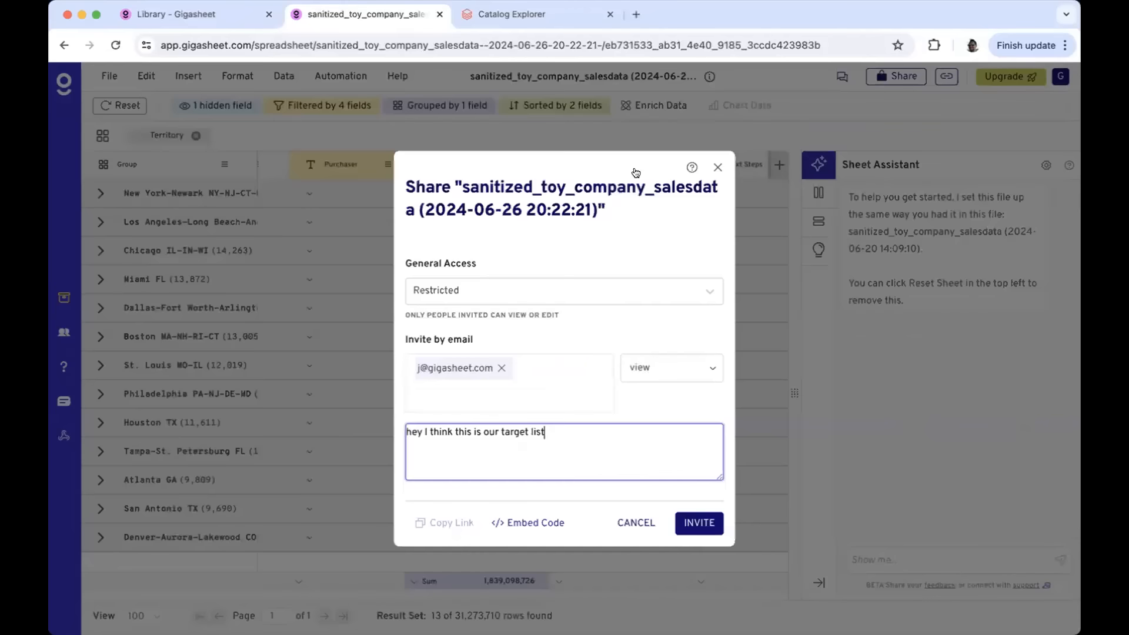
pyautogui.click(716, 169)
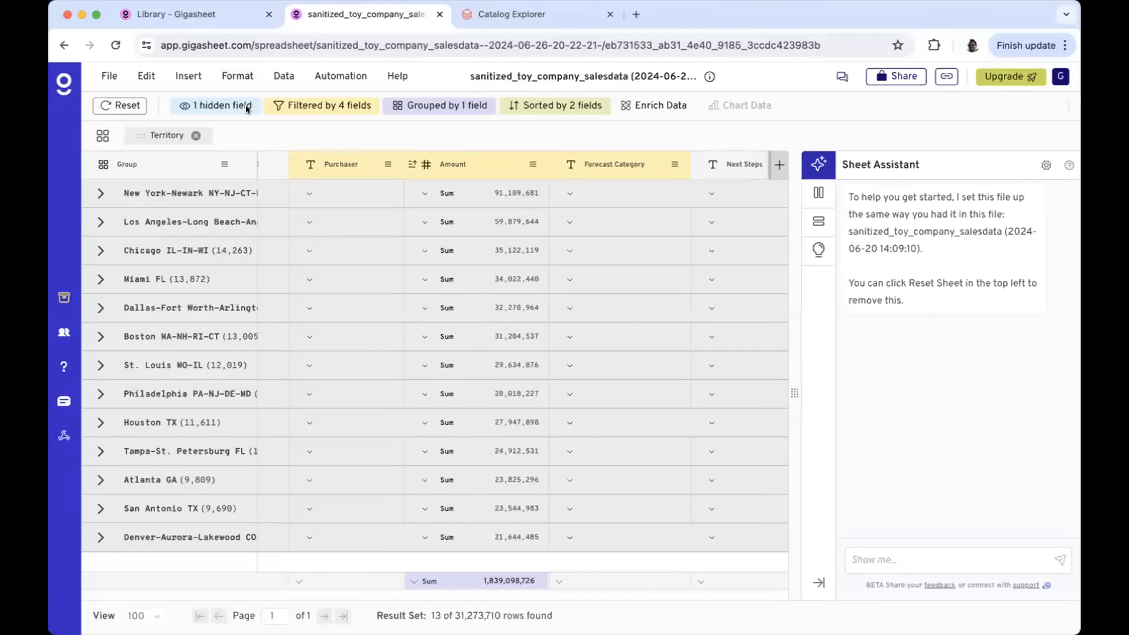
pyautogui.click(288, 69)
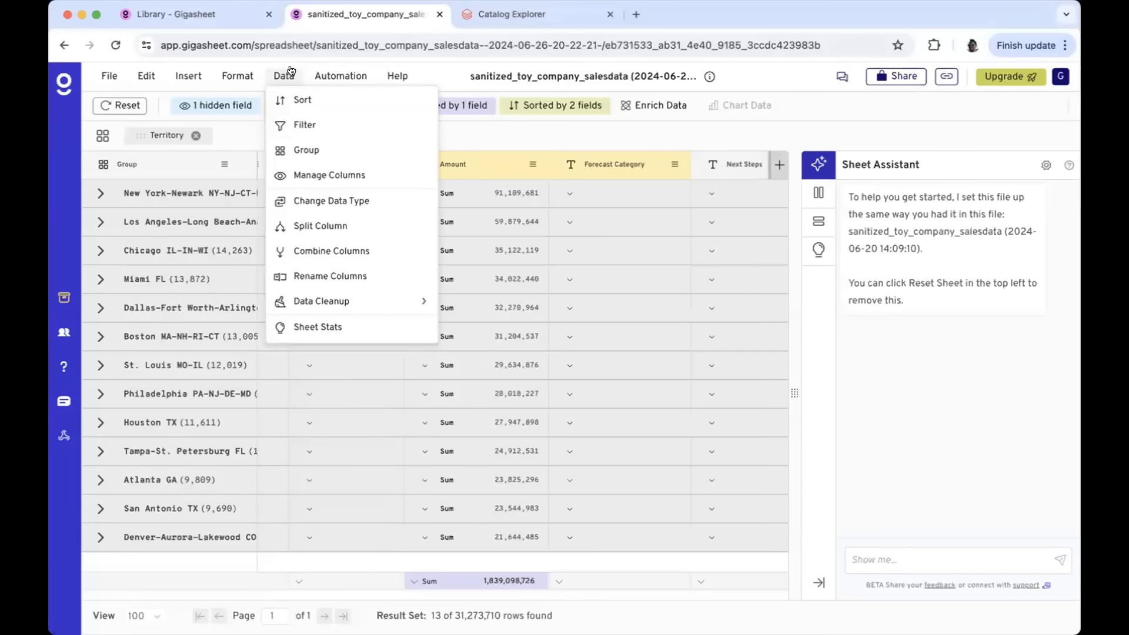
pyautogui.click(188, 75)
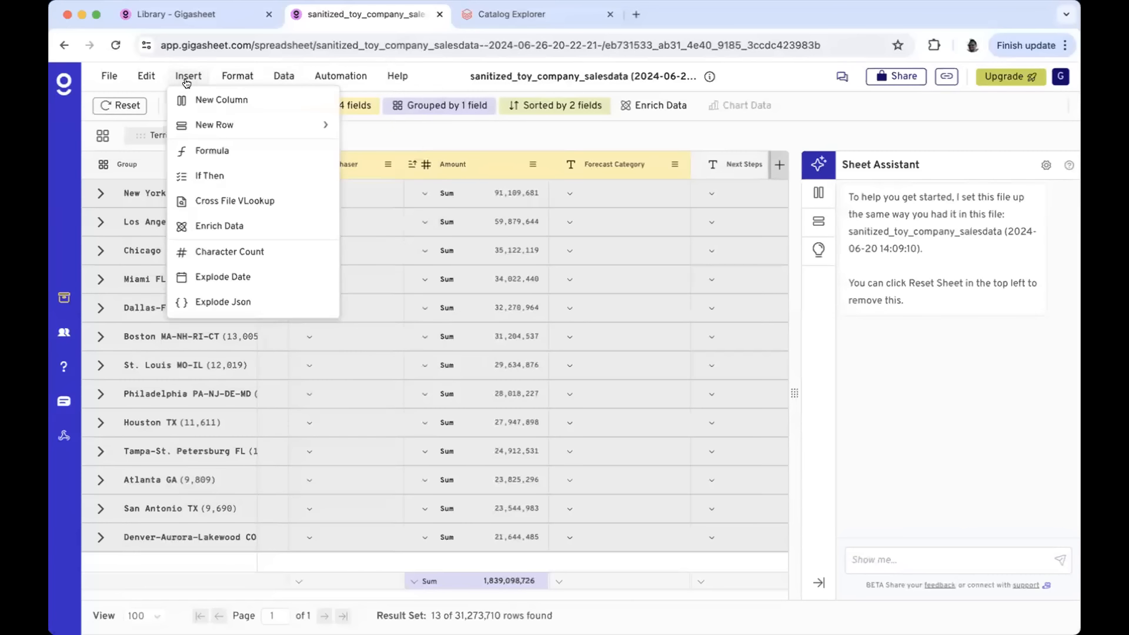
pyautogui.click(276, 209)
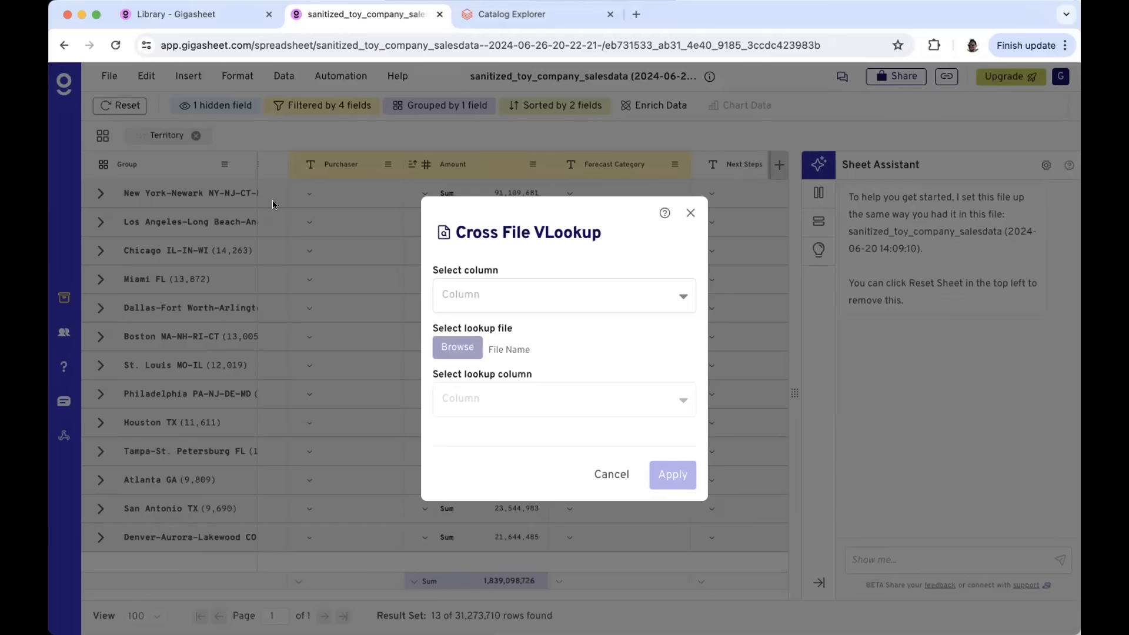
pyautogui.click(690, 213)
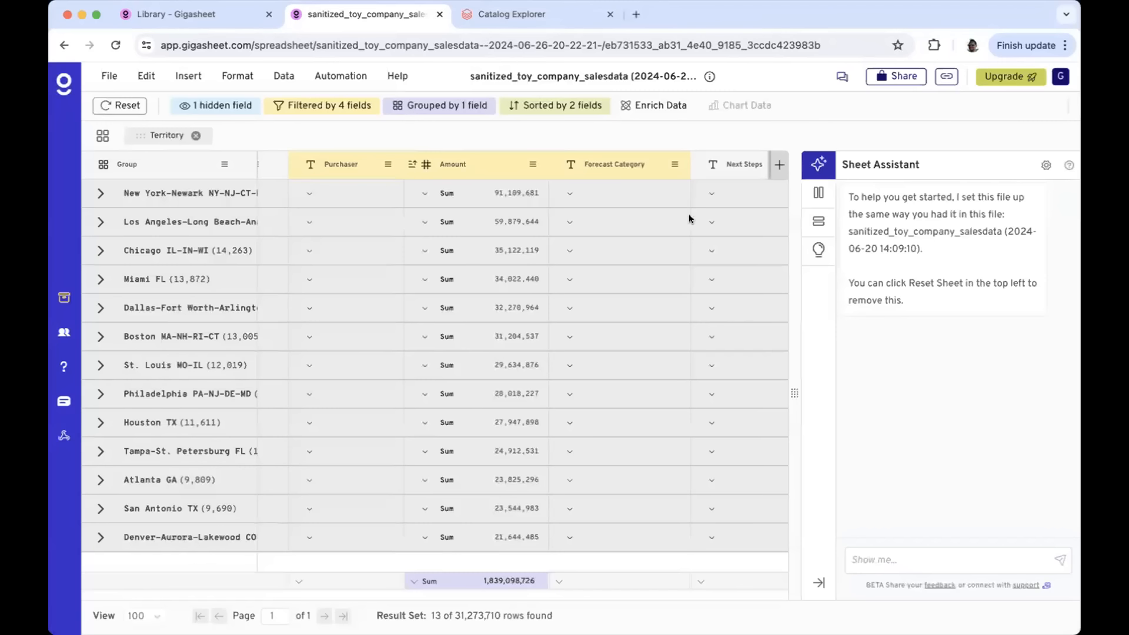
pyautogui.click(872, 560)
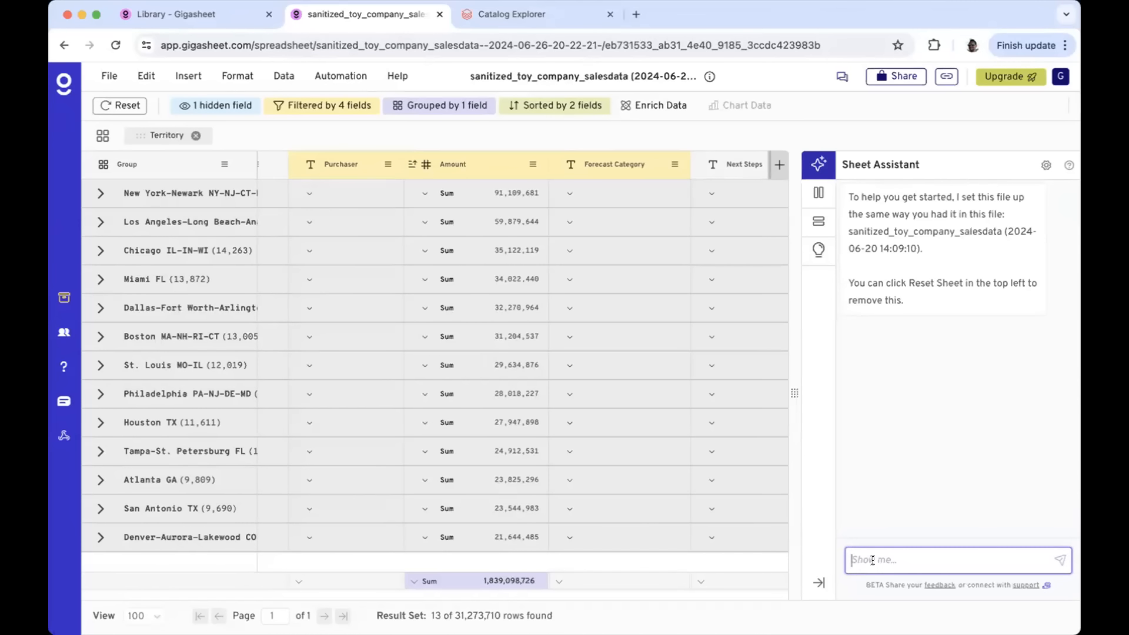
# Draft the Sheet Assistant request 'change the filter to only show New York territory' without sending it
pyautogui.write('change the filter to only show New York territory')
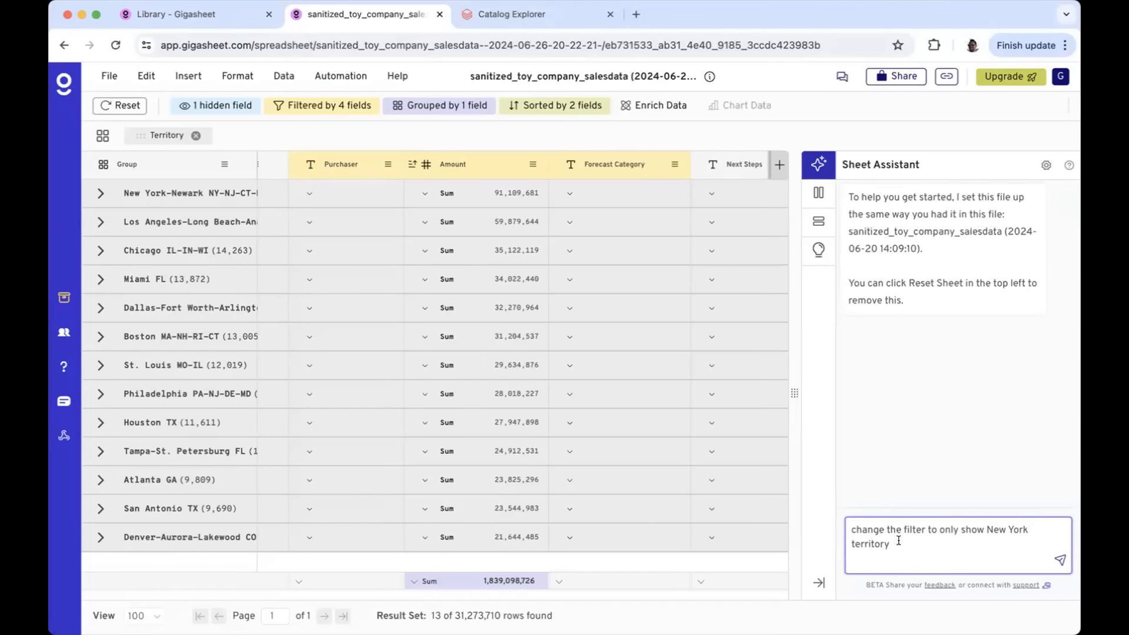
pyautogui.moveTo(870, 543); pyautogui.dragTo(832, 525)
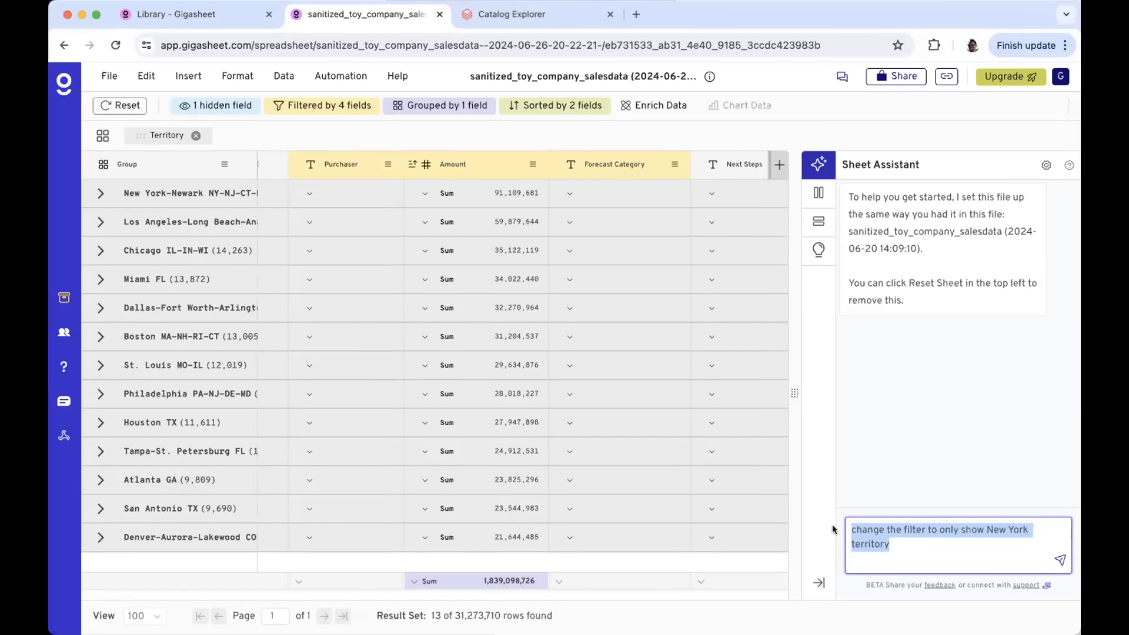
pyautogui.click(779, 164)
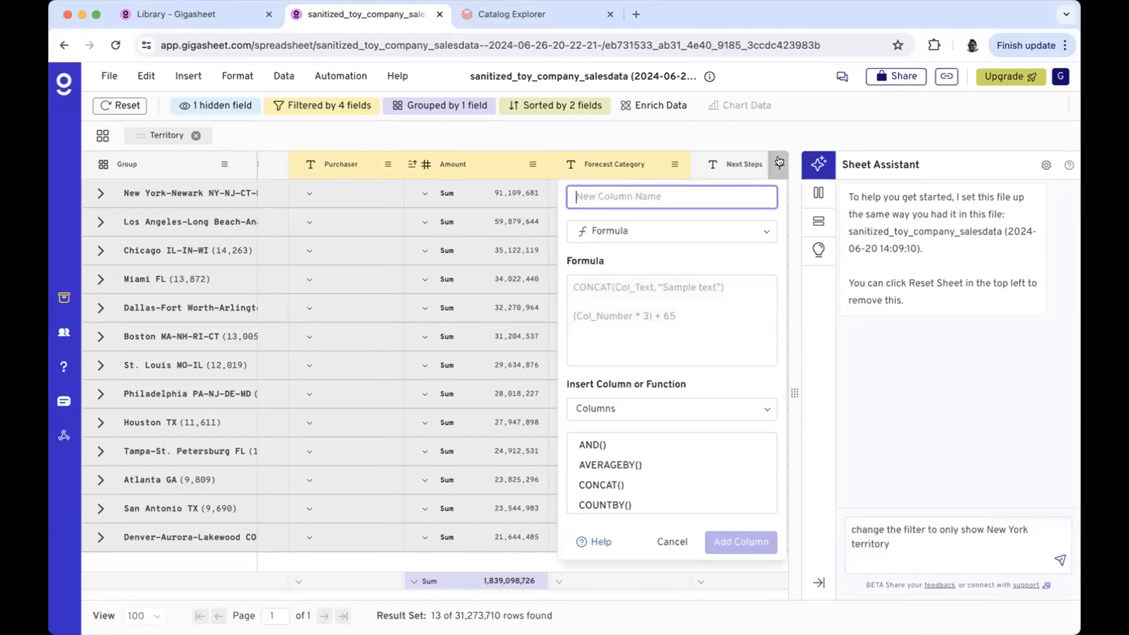
# Name the new column 'abbreviated territory' and give it the formula =LEFT(Territory, 4)
pyautogui.click(663, 315)
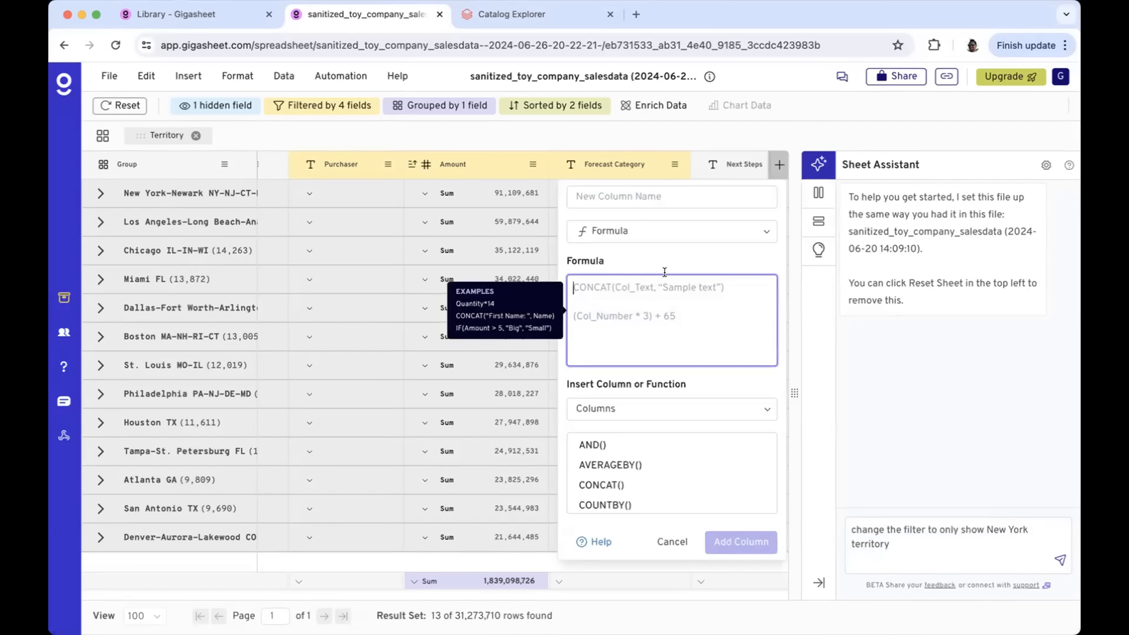
pyautogui.click(641, 199)
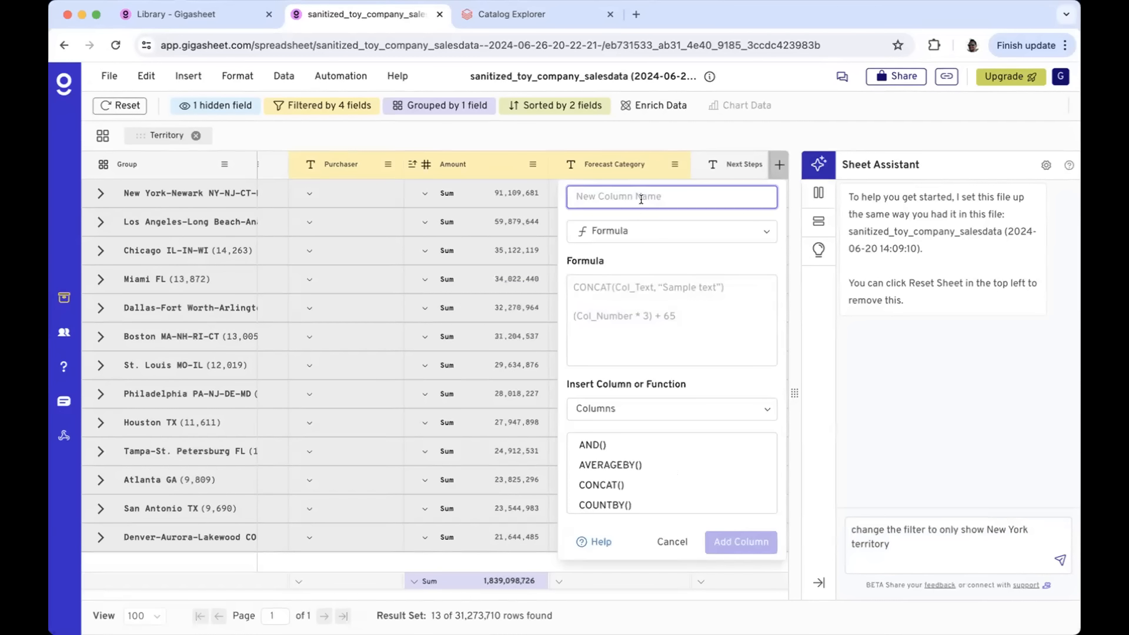
pyautogui.write('abbreviated territory')
pyautogui.click(643, 341)
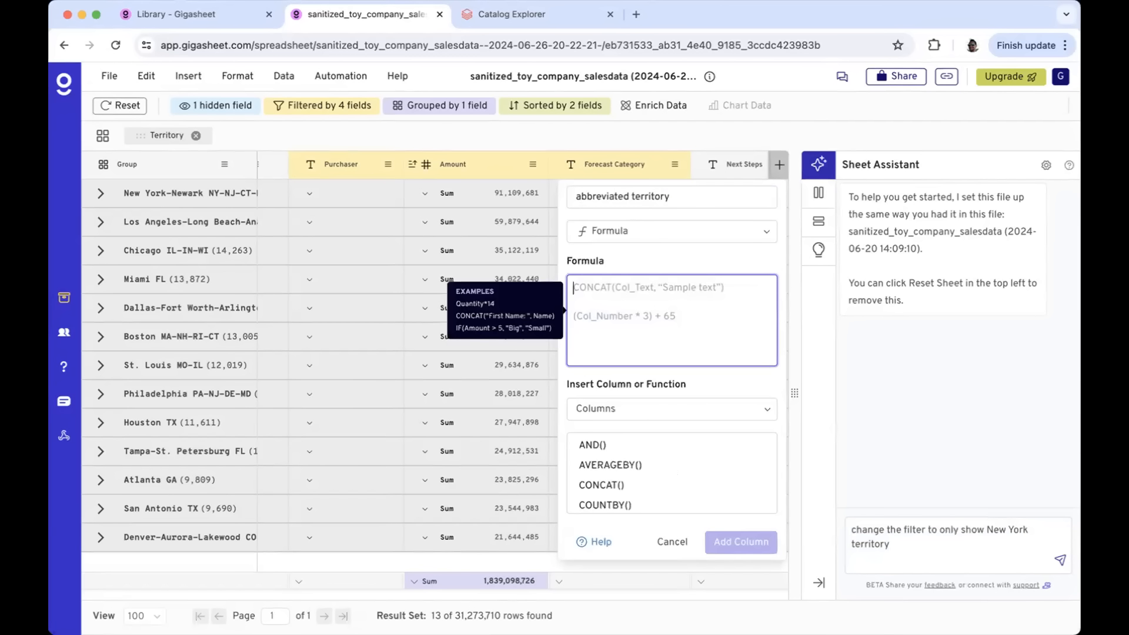
pyautogui.write('=LEFT(terr')
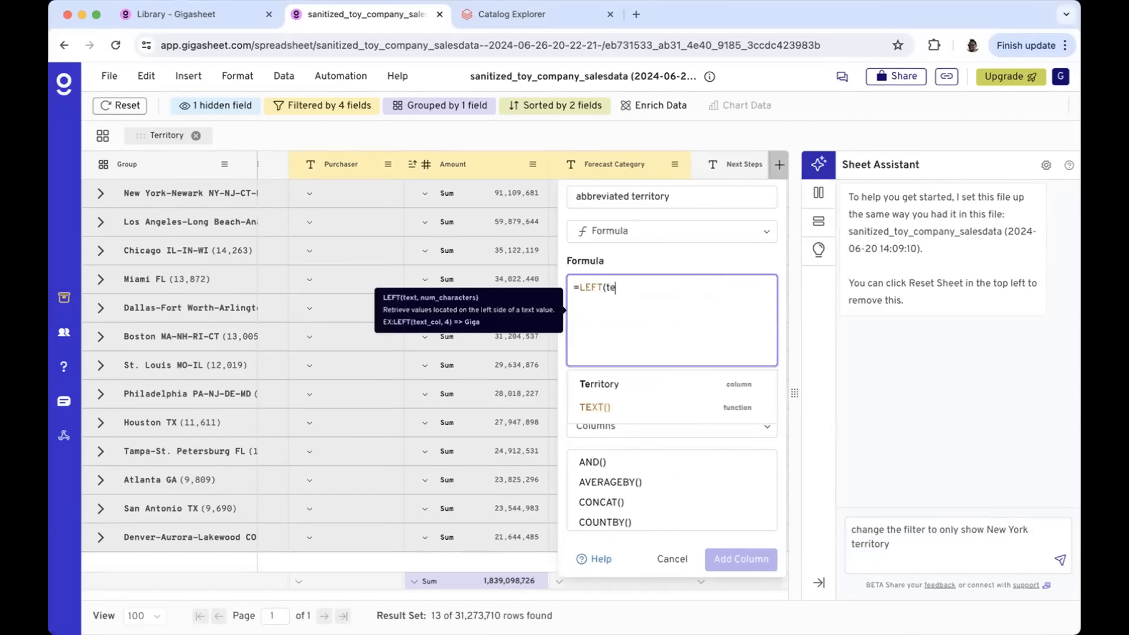
pyautogui.press('BackSpace')
pyautogui.press('BackSpace')
pyautogui.press('BackSpace')
pyautogui.press('BackSpace')
pyautogui.write('TEr')
pyautogui.press('BackSpace')
pyautogui.press('BackSpace')
pyautogui.write('erritory, 4)')
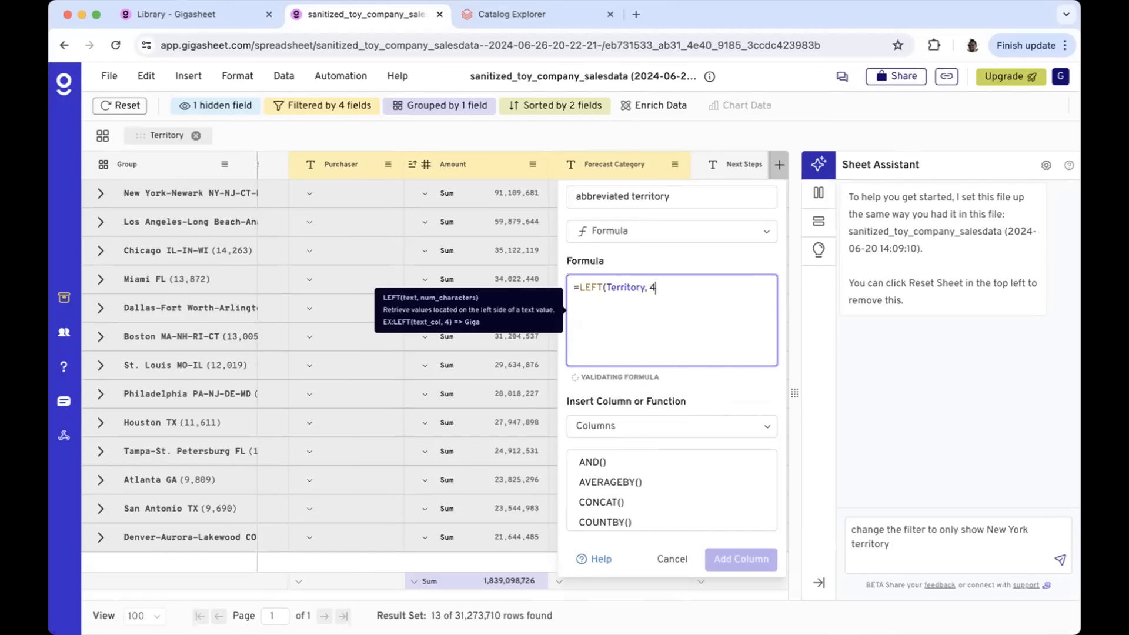